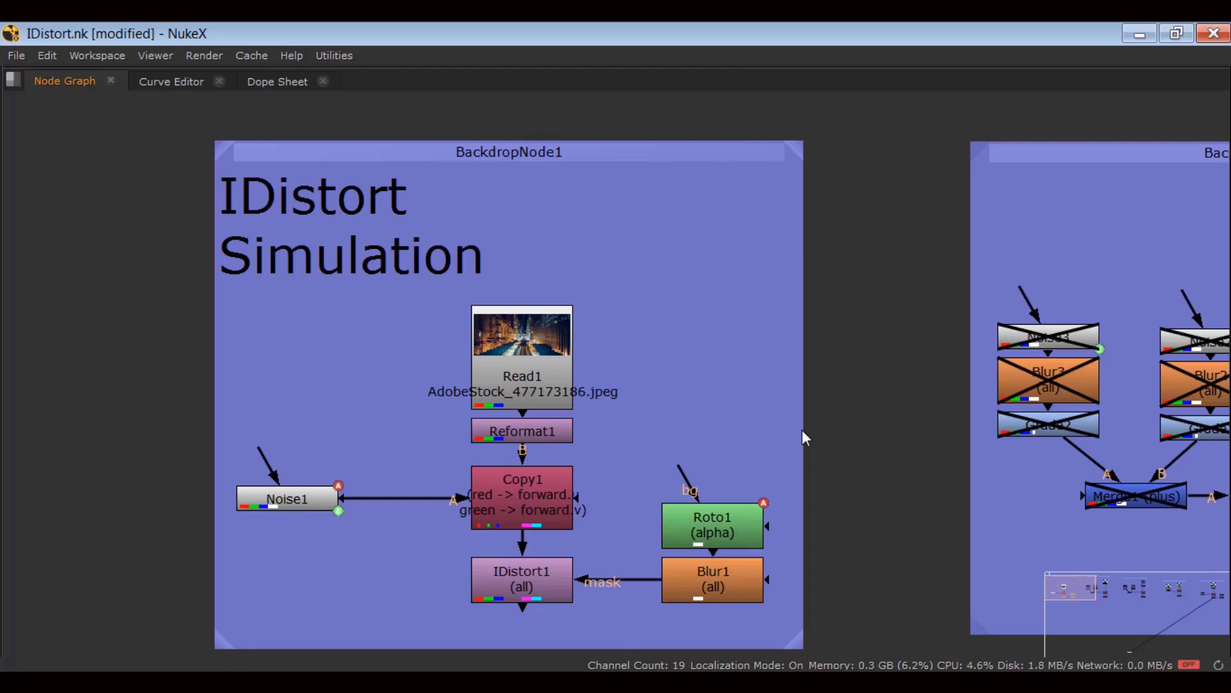
Create a new IDistort node, IDistort6, in empty space below the Simulation tree.
middle_drag(607, 556, 631, 492)
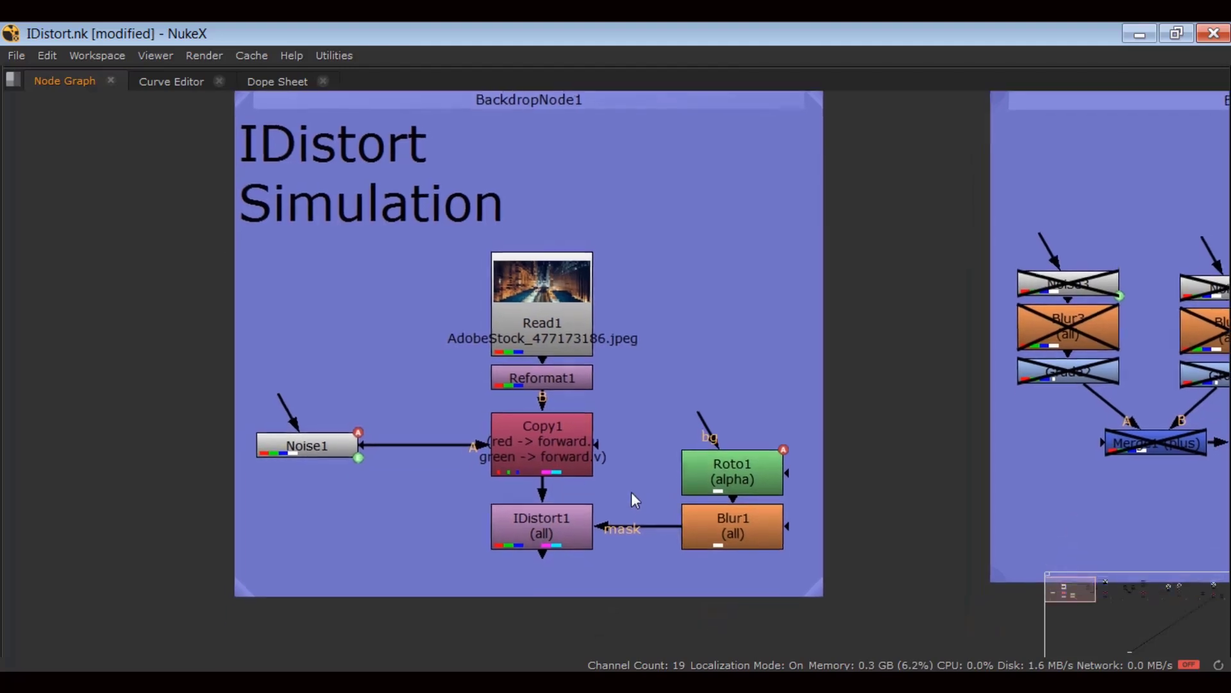
click(543, 538)
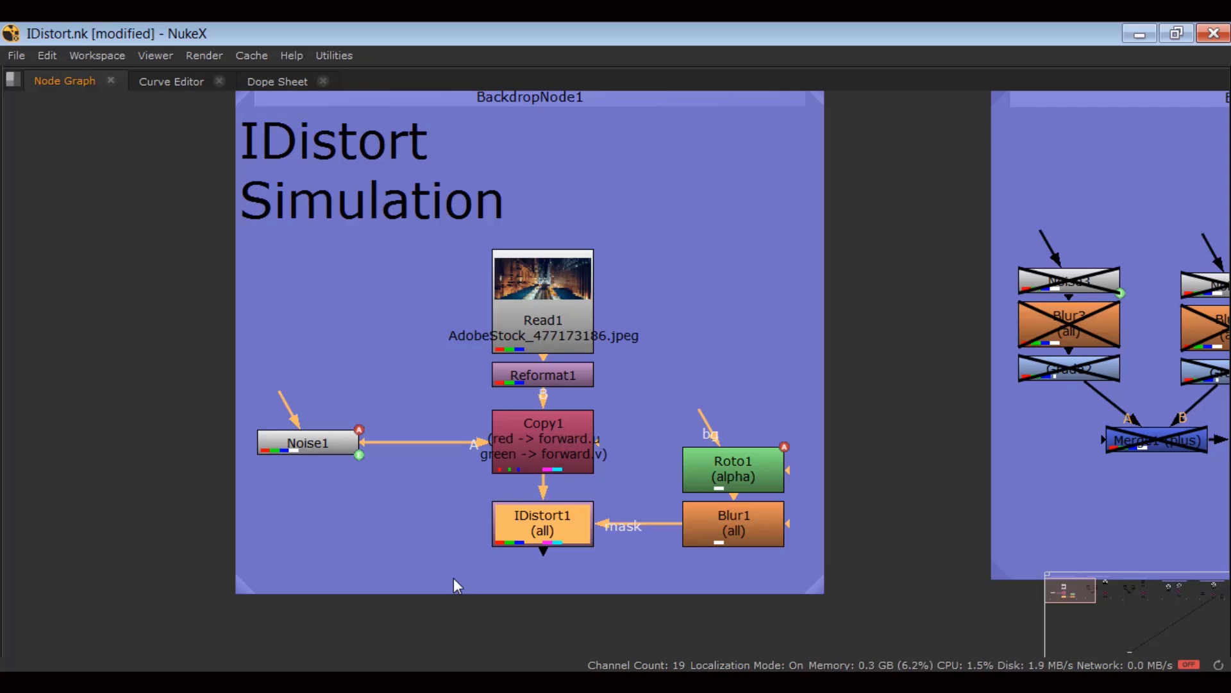
middle_drag(474, 567, 536, 435)
scroll(525, 470, down, 2)
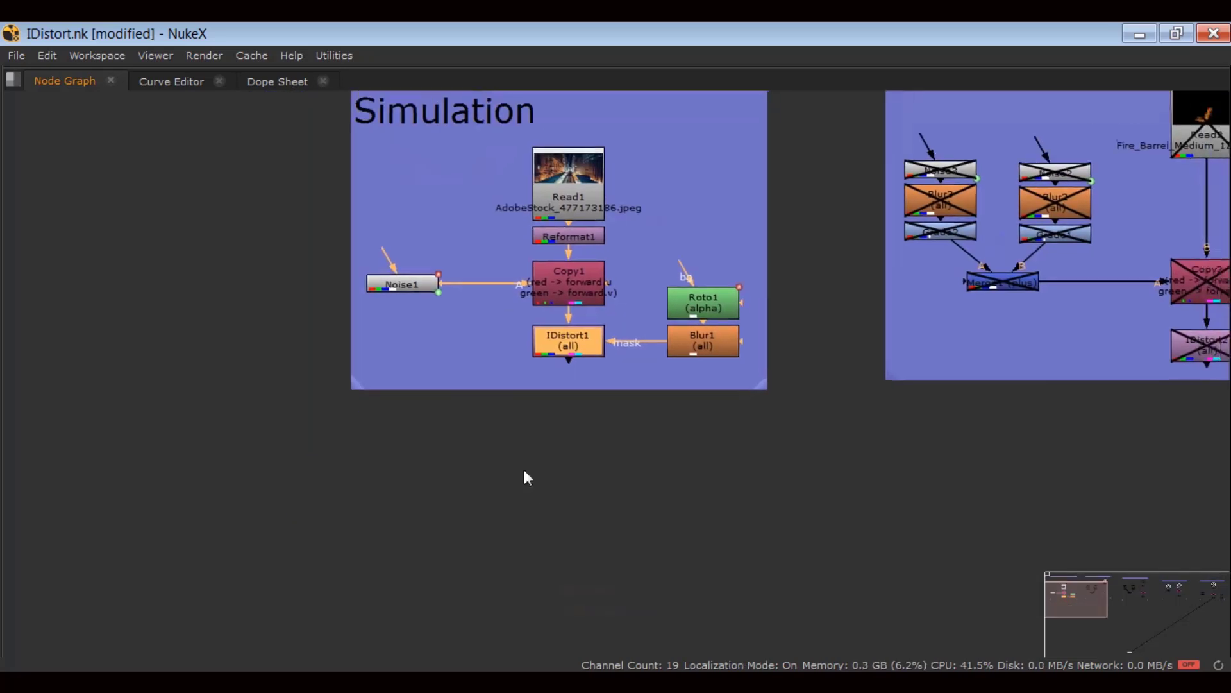
click(528, 501)
key(Tab)
text(id)
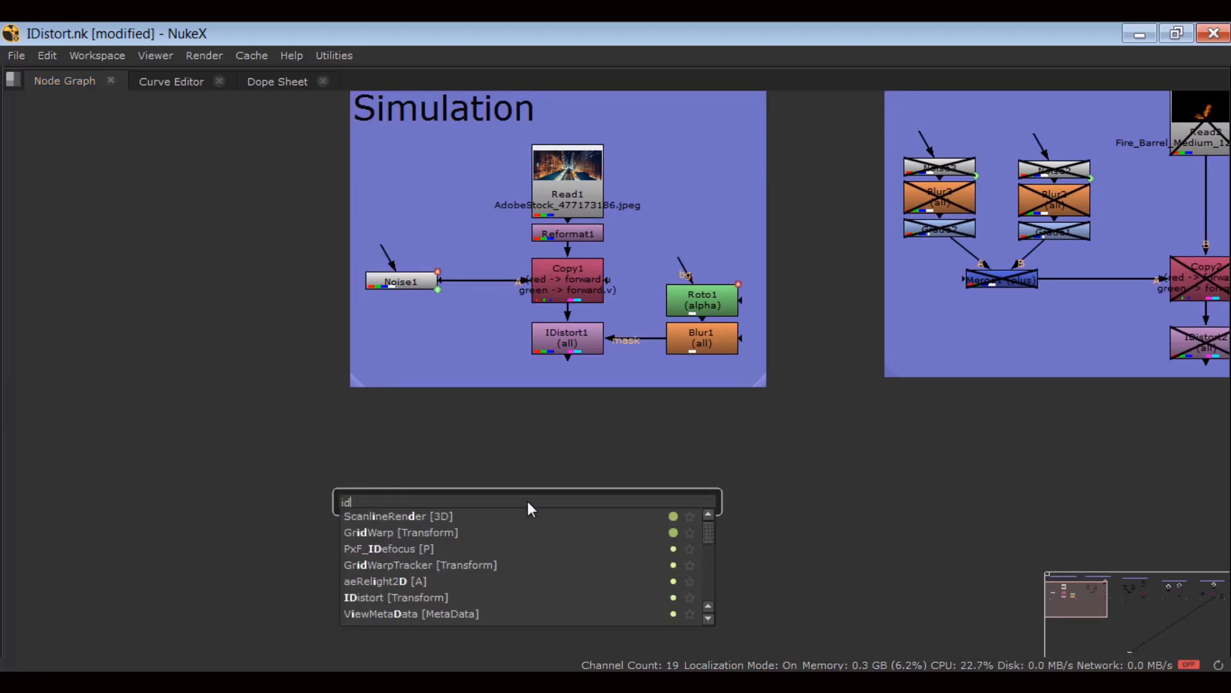
text(istort [Transform)
key(Return)
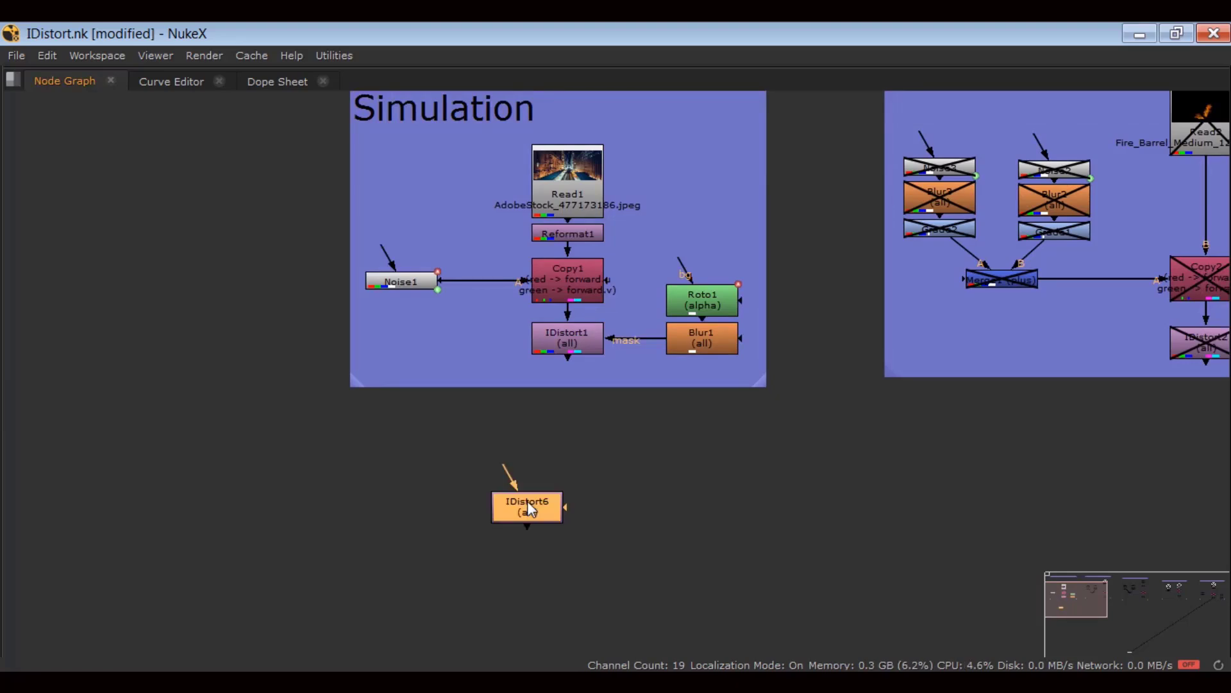
Open IDistort6's properties panel, then reposition and enlarge it.
double_click(510, 502)
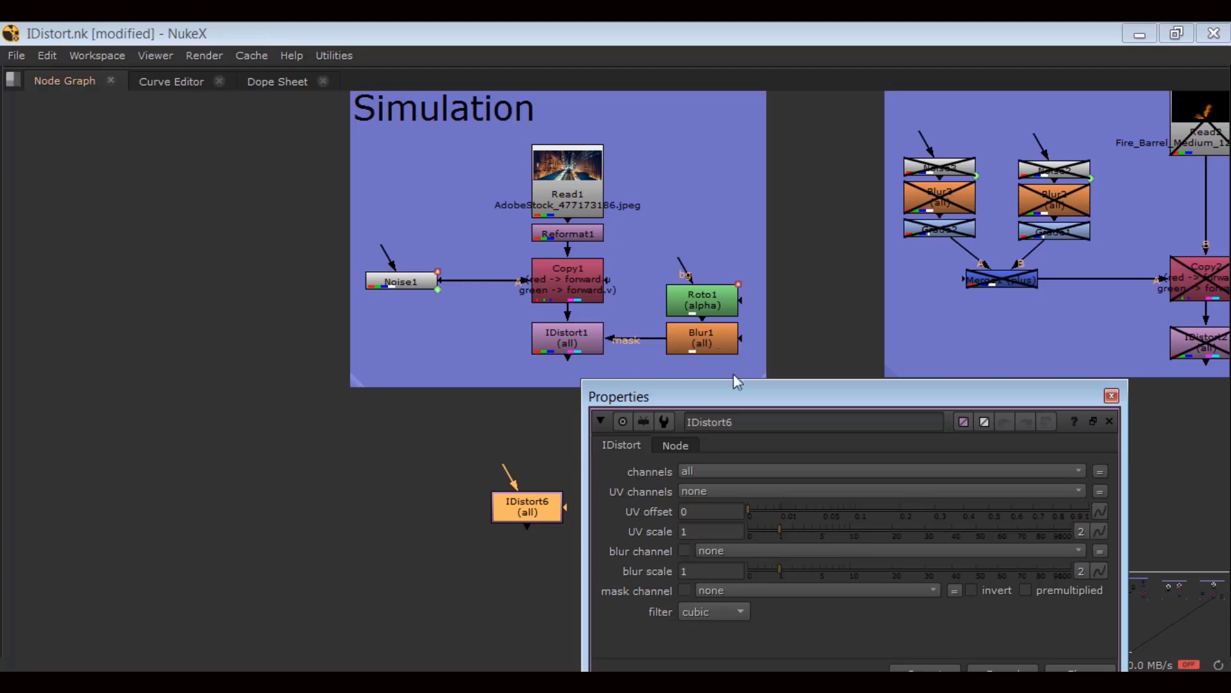
drag(734, 382, 704, 146)
drag(737, 459, 739, 524)
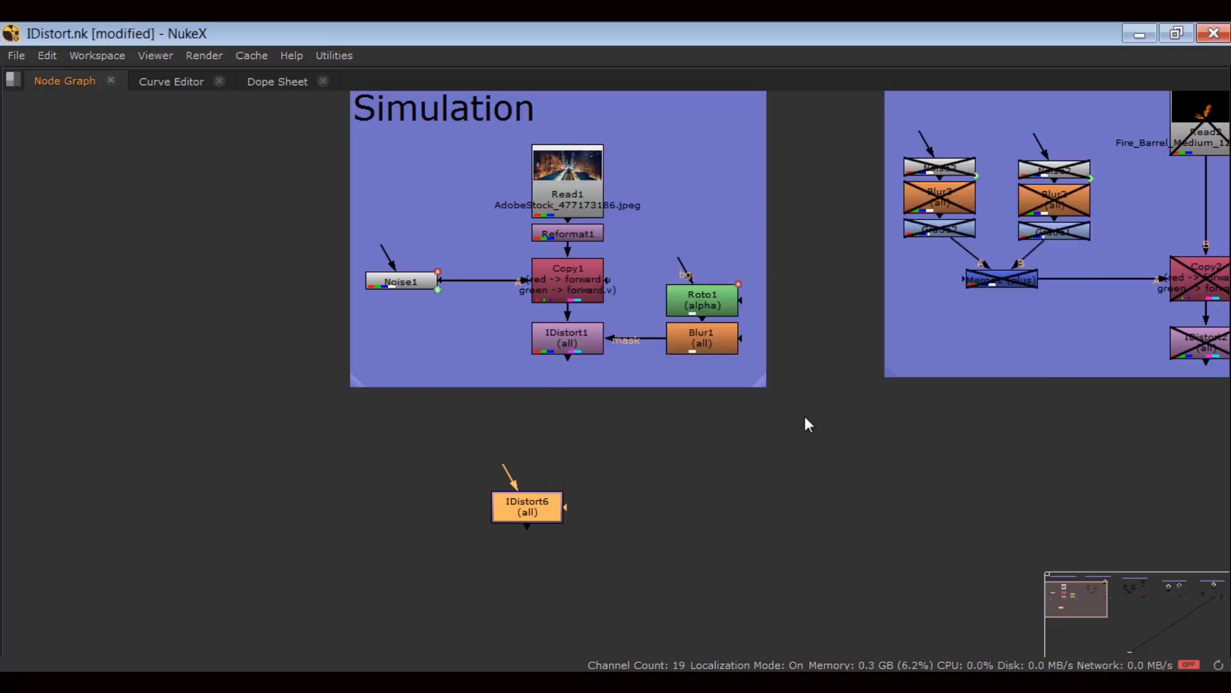
Paste copies of Read1 and Reformat1 as Read5 and Reformat4.
drag(503, 134, 660, 267)
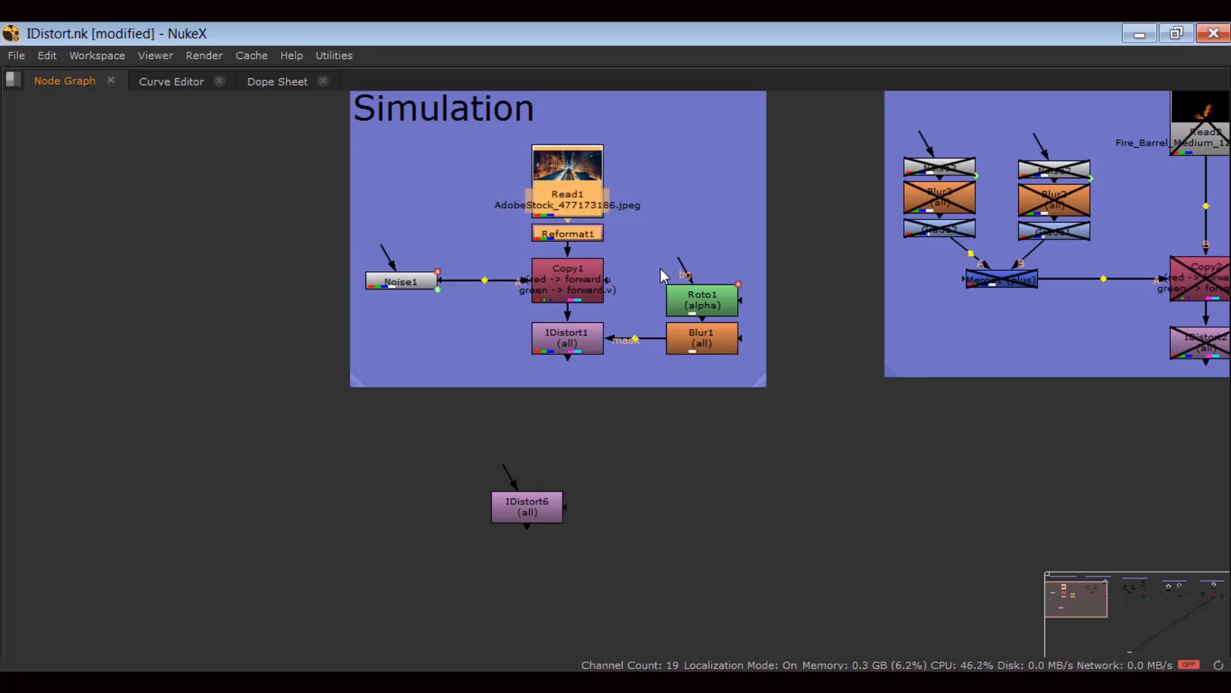
click(660, 506)
key(ctrl+v)
scroll(519, 370, up, 1)
Place IDistort6 under Reformat4 and connect Reformat4 into its input.
middle_drag(656, 504, 509, 362)
drag(368, 369, 533, 588)
middle_drag(512, 539, 425, 530)
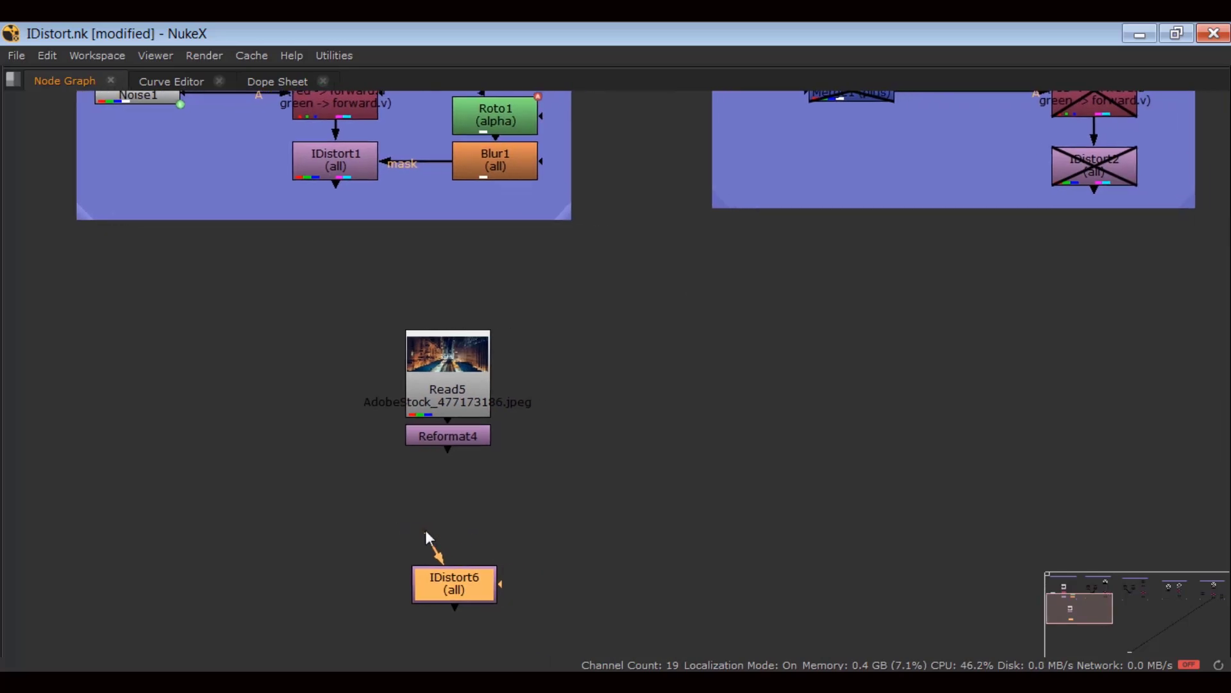
drag(442, 449, 443, 451)
click(481, 485)
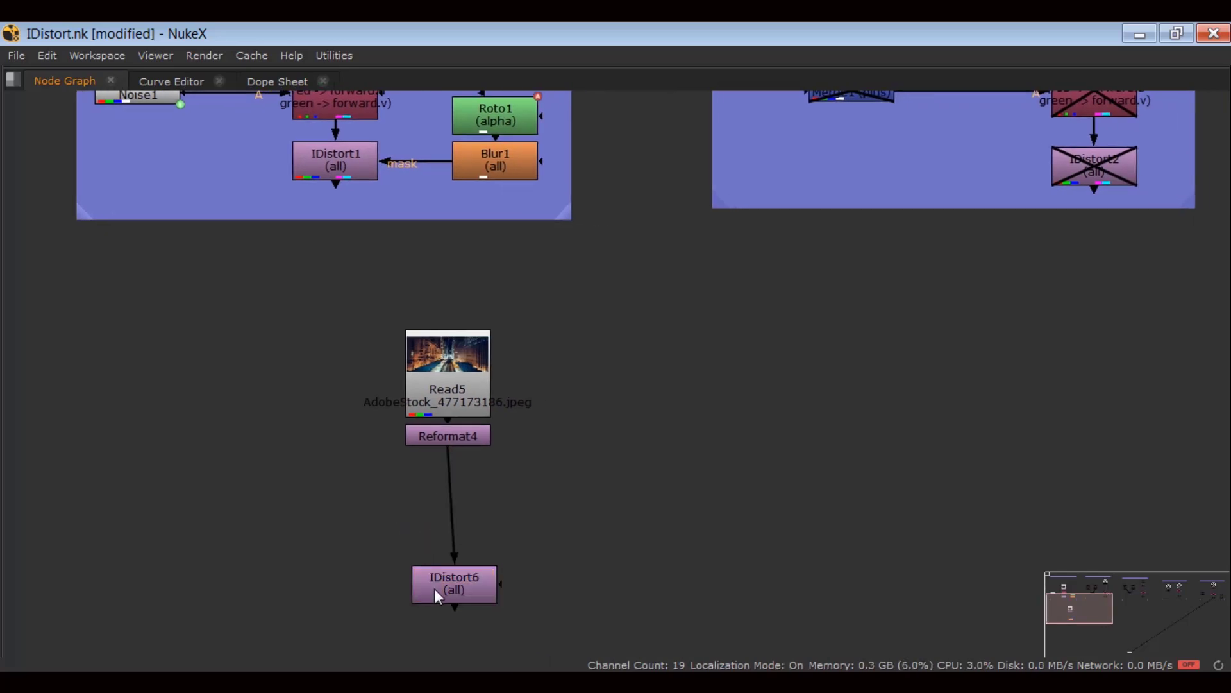
drag(434, 587, 428, 588)
View IDistort6 in a full-size viewer, fit the footage and play it.
key(3)
key(space)
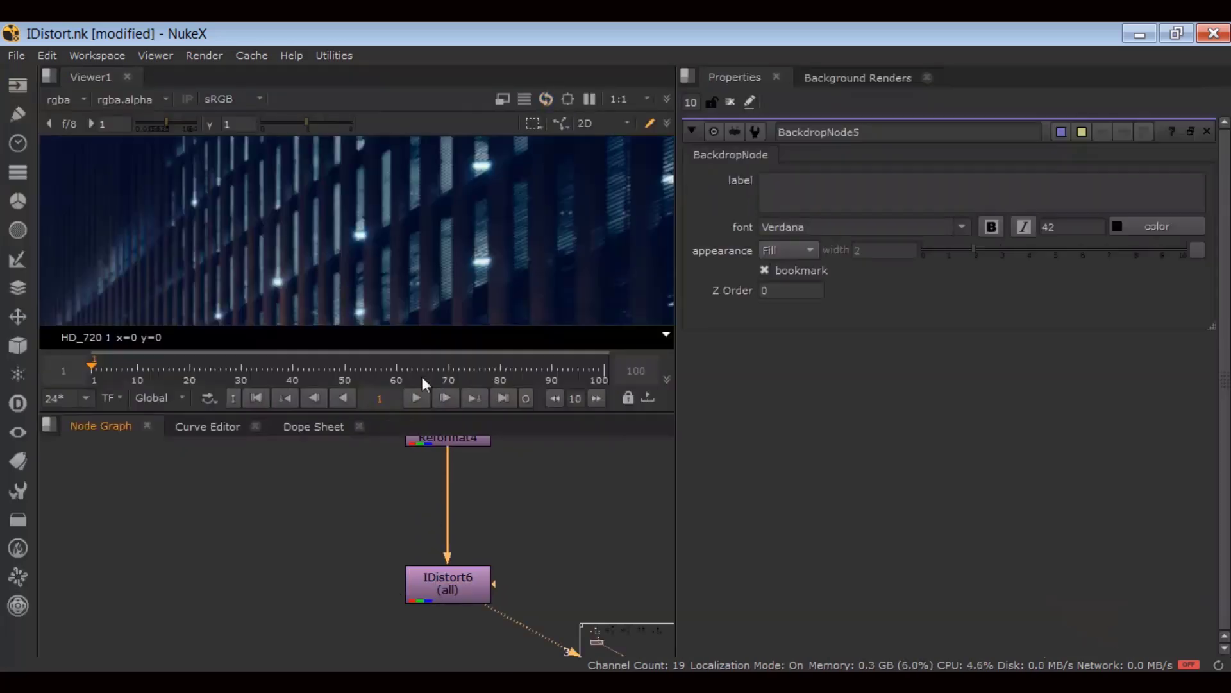
key(space)
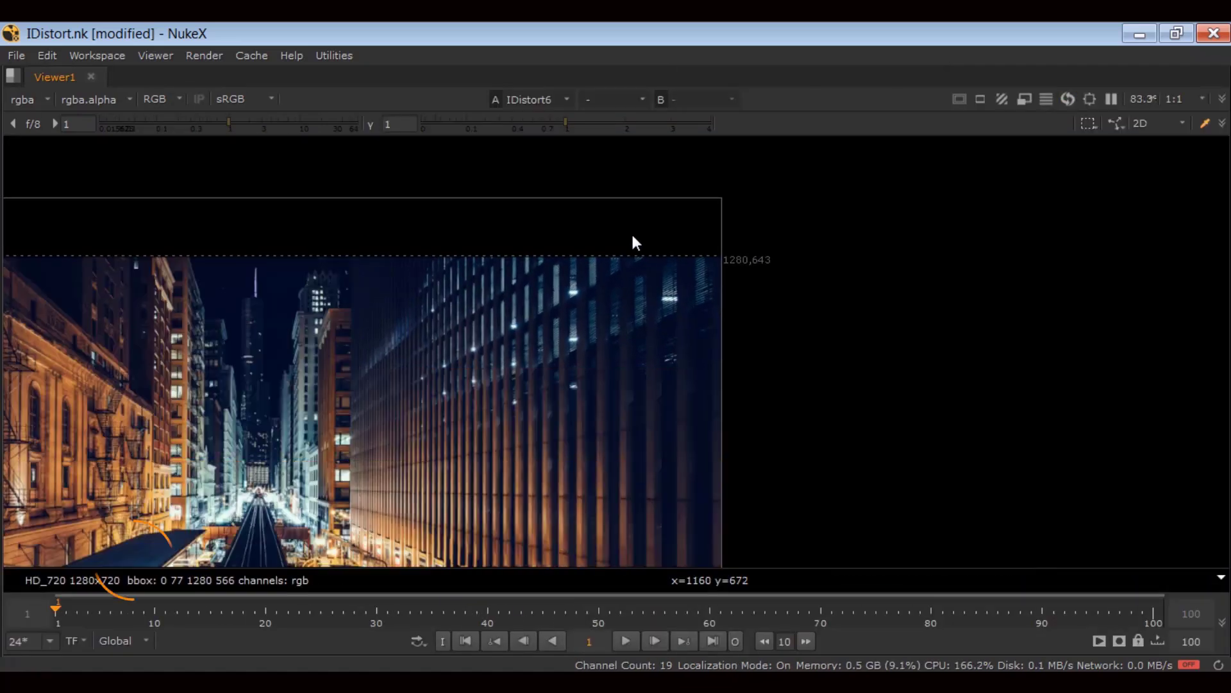
key(f)
click(616, 639)
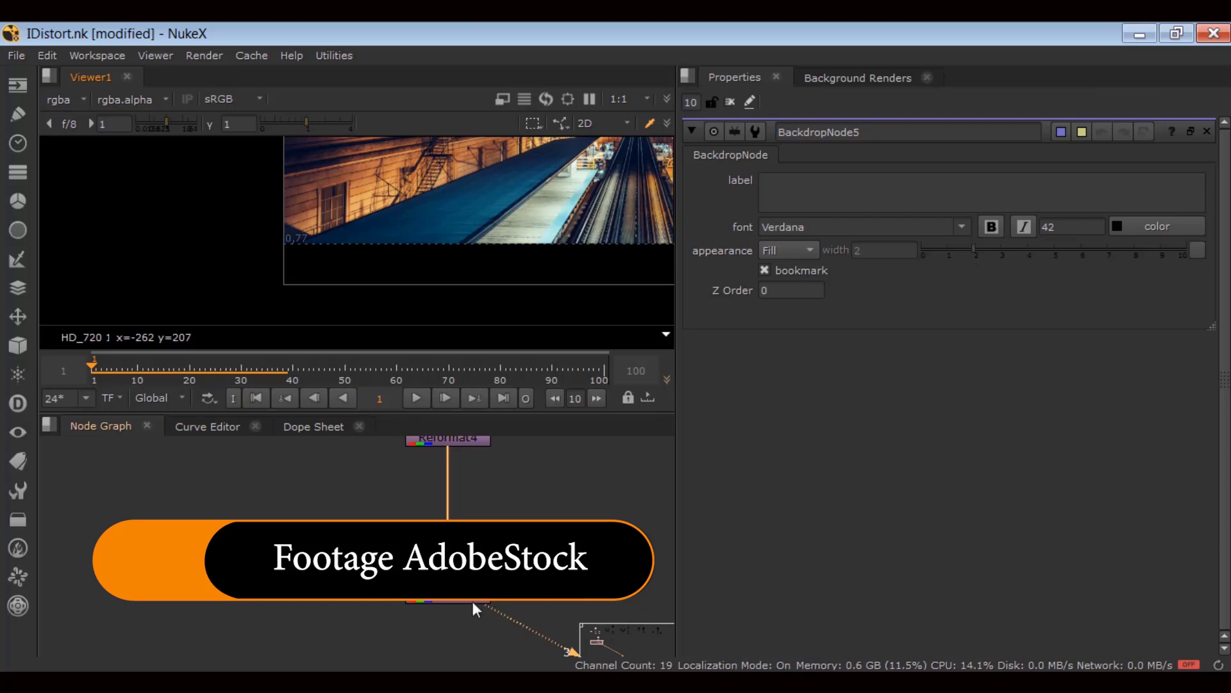
Set IDistort6's UV channels to rgb.
double_click(474, 608)
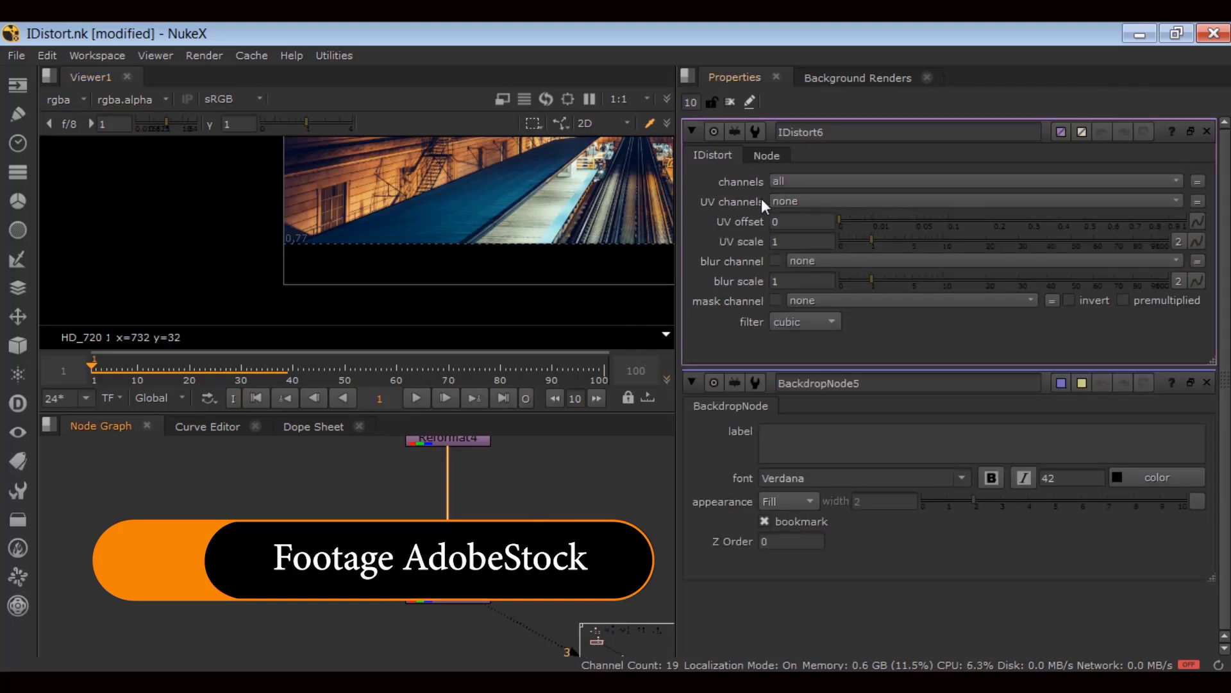
click(788, 202)
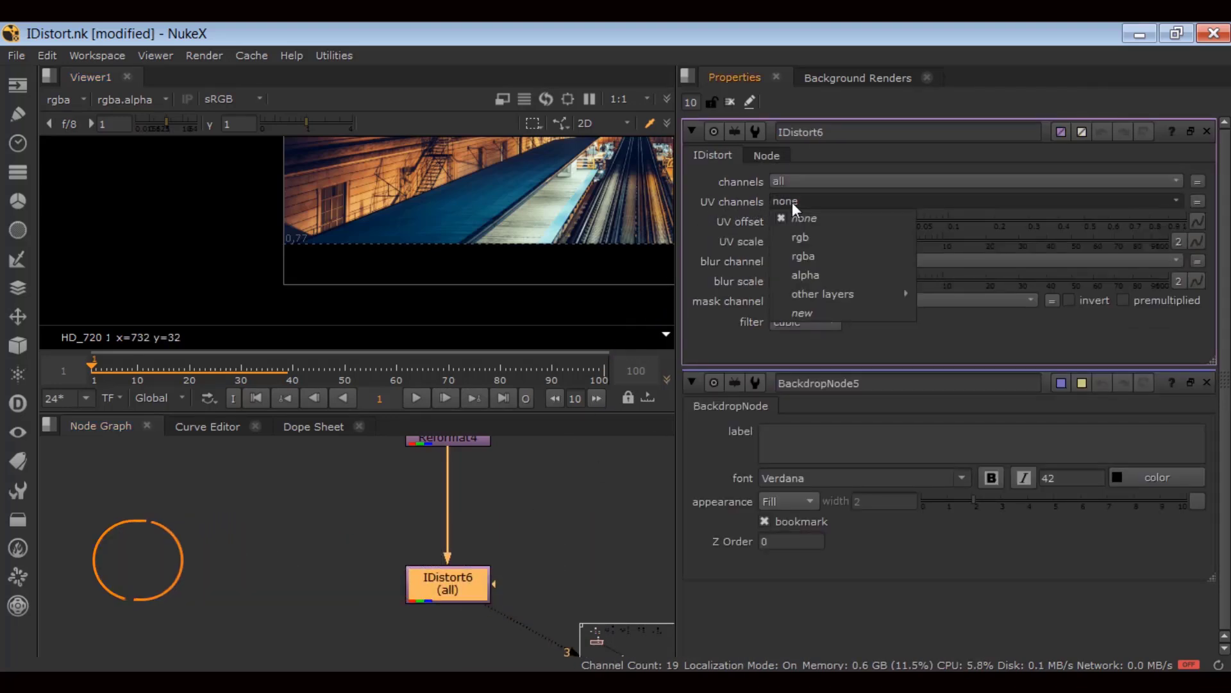
click(795, 235)
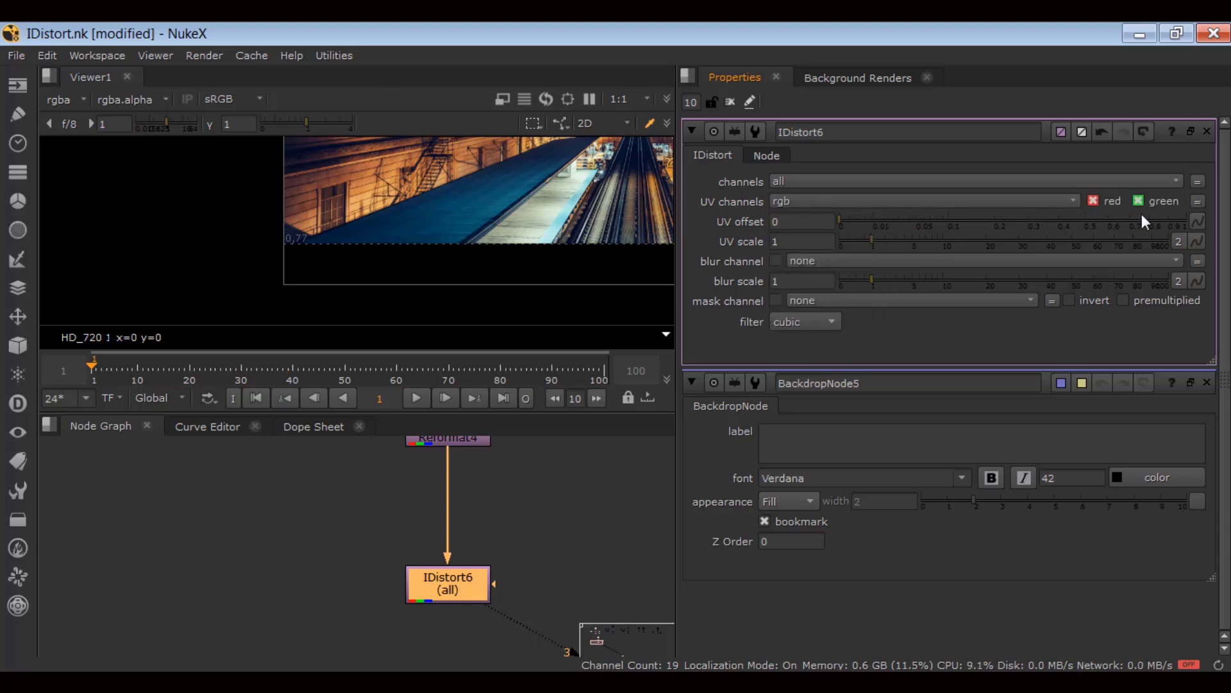
Select Read5 and Reformat4 in the maximised node graph, then restore the layout.
click(540, 499)
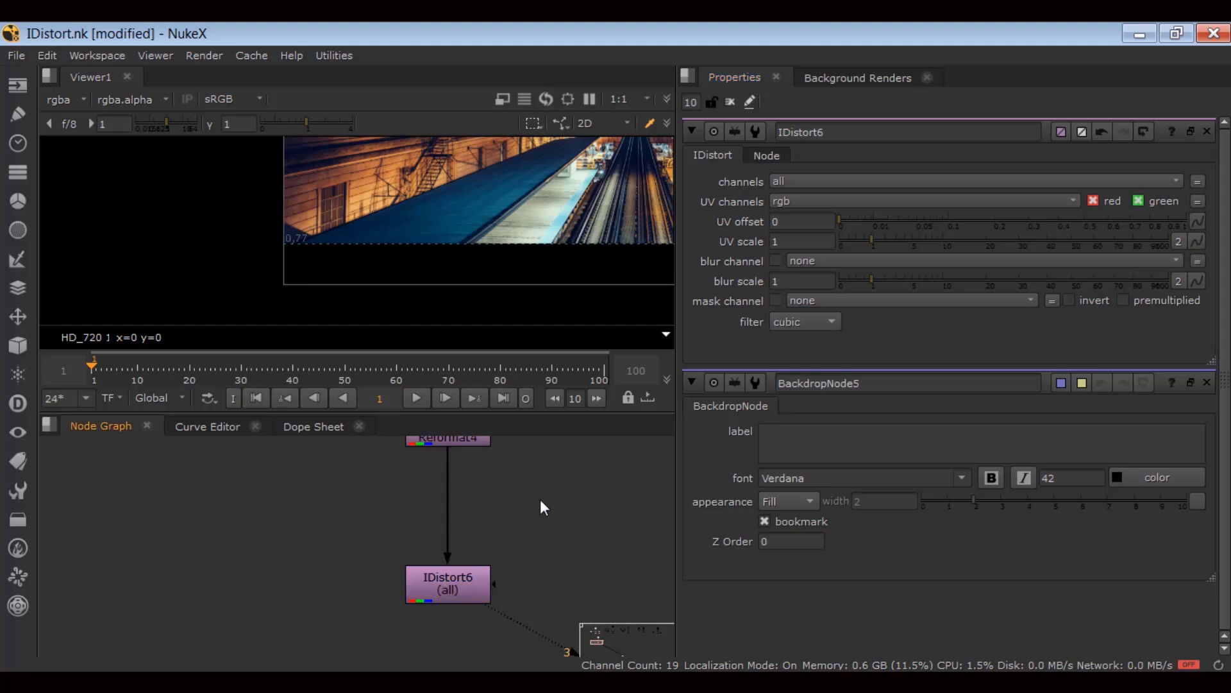
key(space)
drag(531, 313, 340, 481)
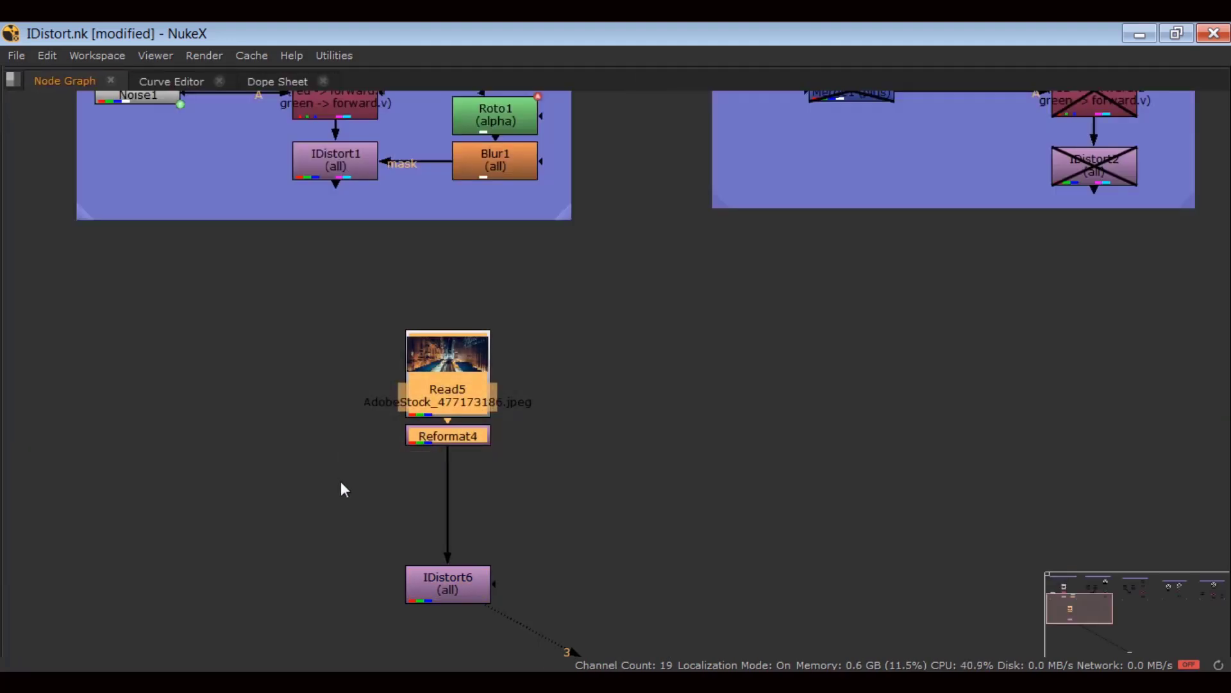
key(space)
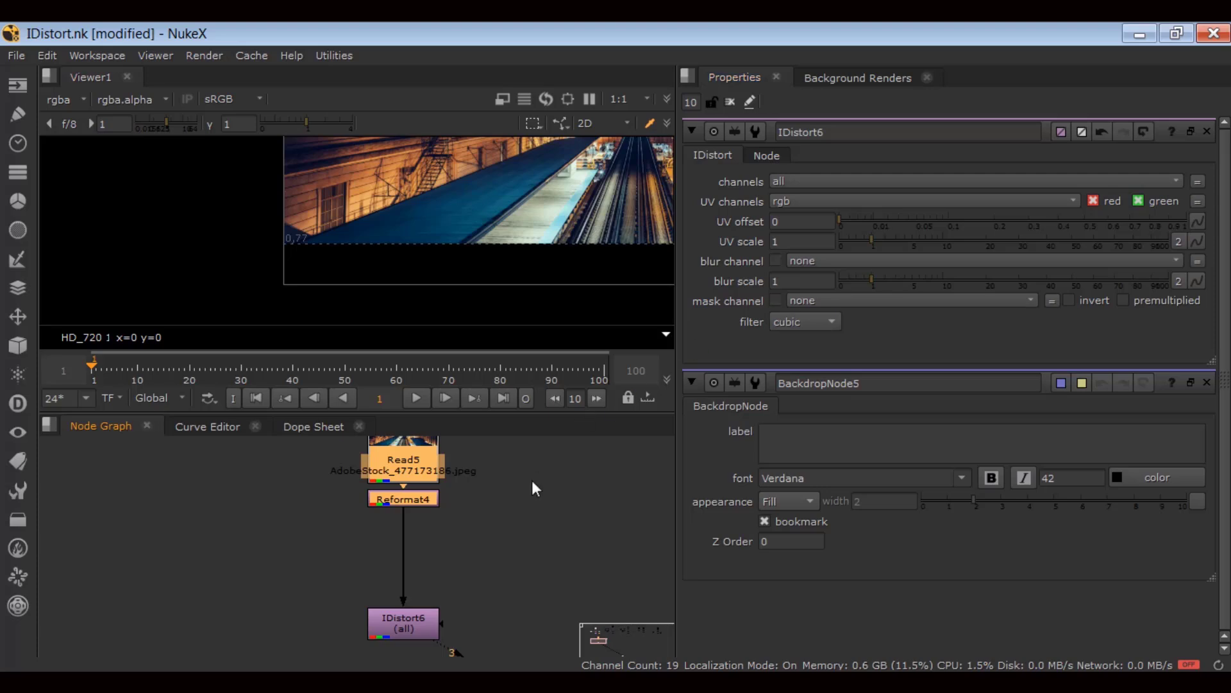
Set IDistort6's UV scale to 45.5 and UV offset to 0.205, then toggle it to compare.
scroll(537, 265, down, 3)
middle_drag(505, 237, 334, 304)
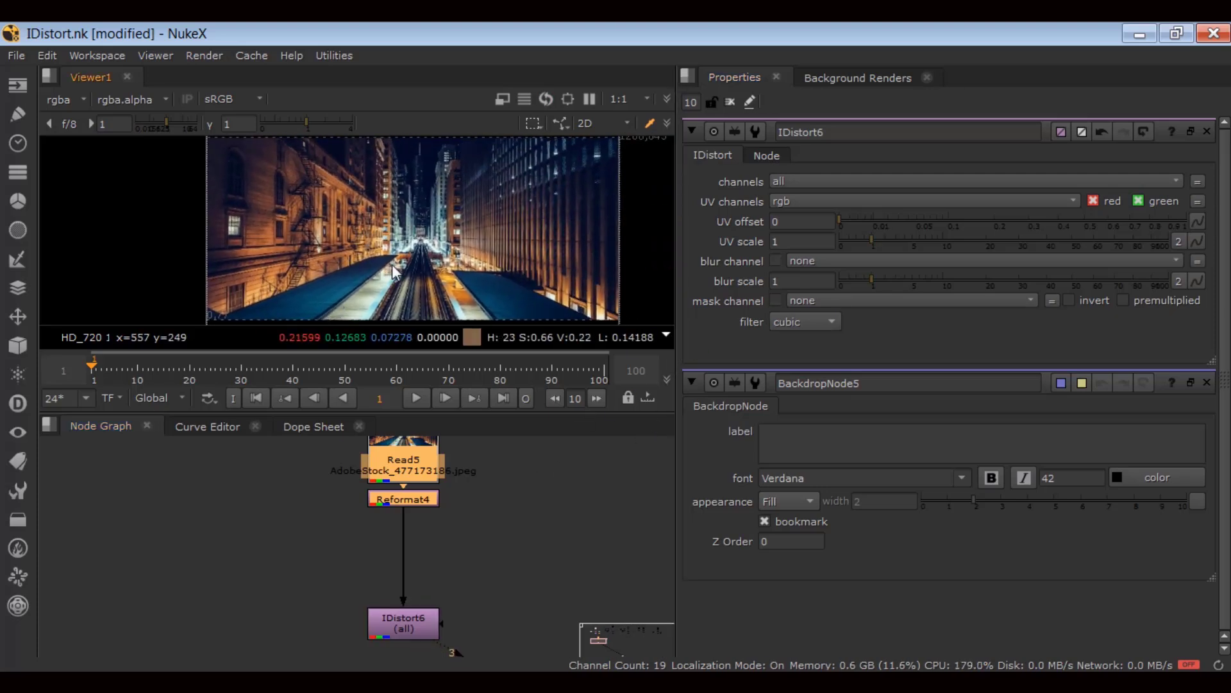
middle_drag(567, 268, 567, 263)
drag(894, 238, 1056, 242)
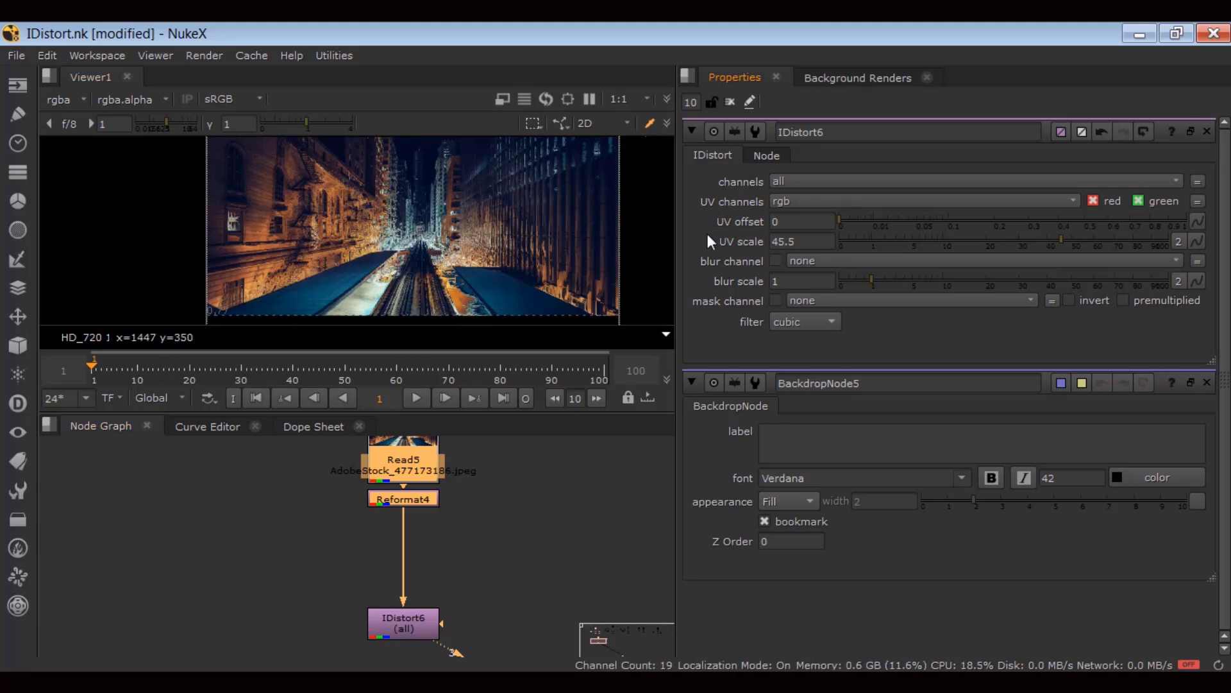
click(890, 222)
drag(897, 221, 996, 210)
click(420, 620)
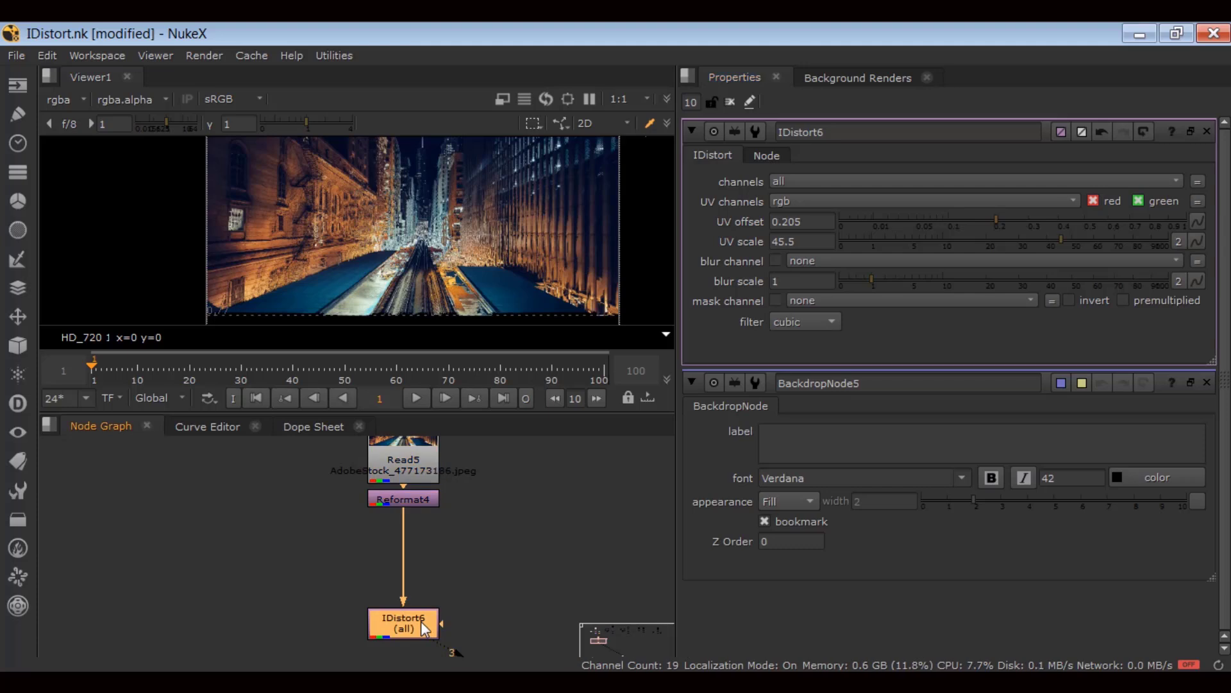
key(d)
key(d)
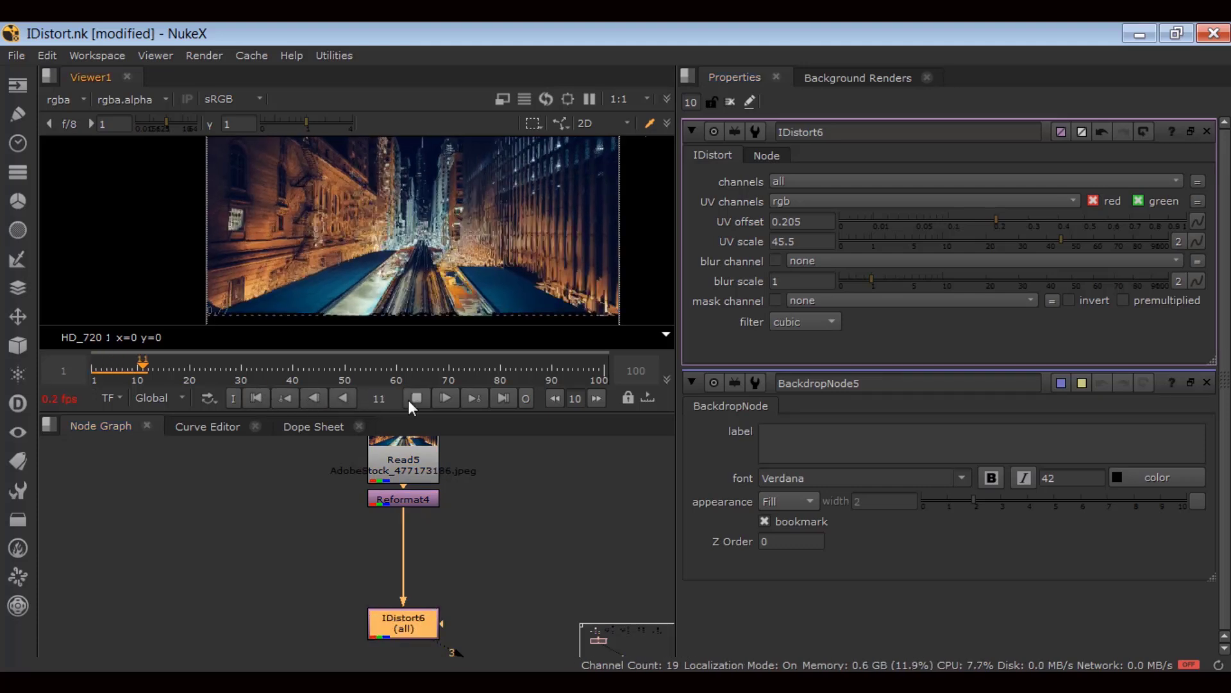
Create a Noise node, Noise7, and view its cloudy pattern.
click(231, 566)
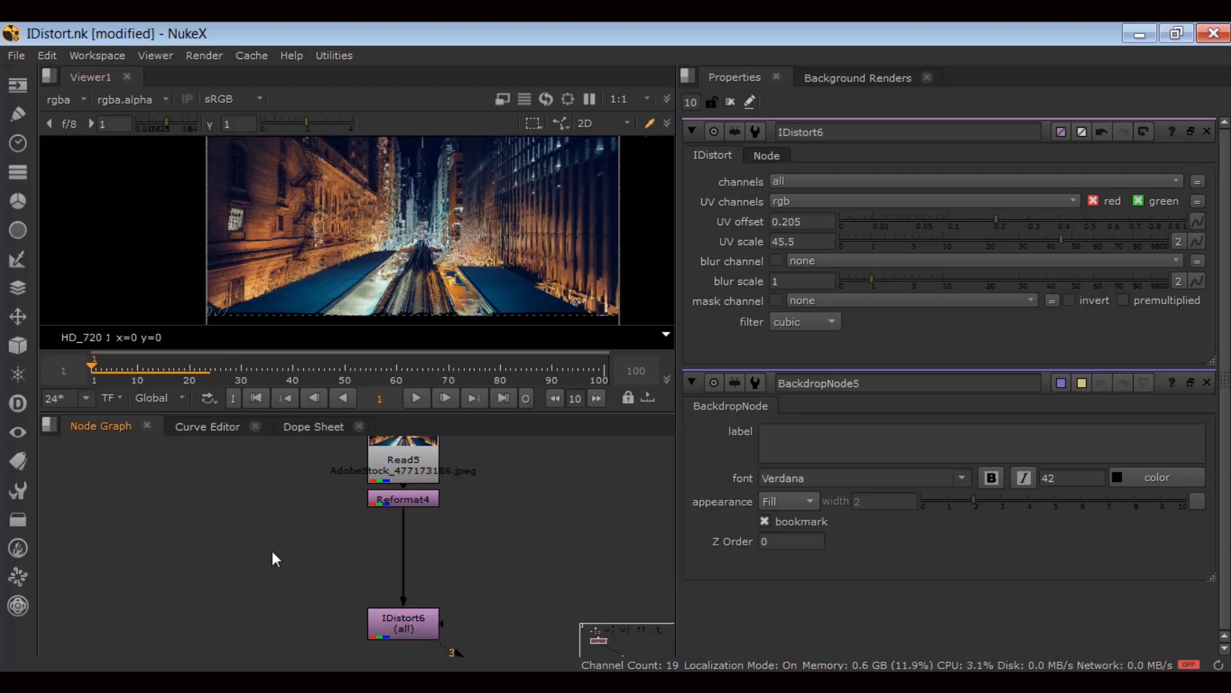
key(Tab)
text(noise)
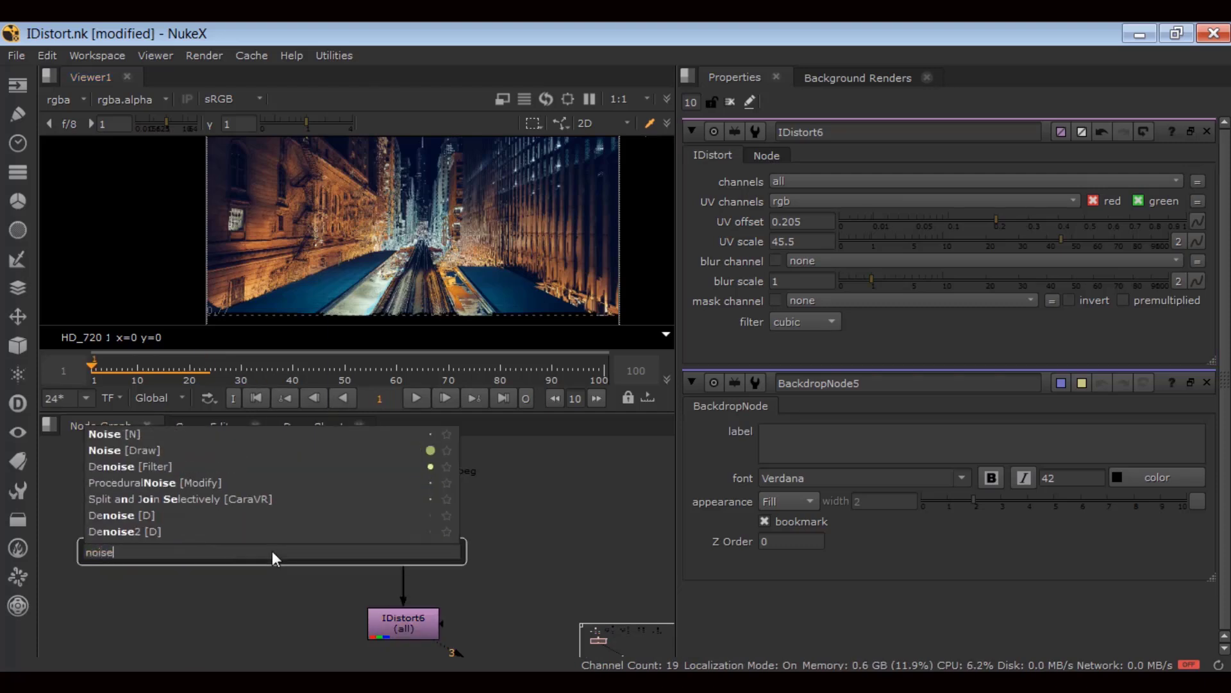
key(Down)
key(Return)
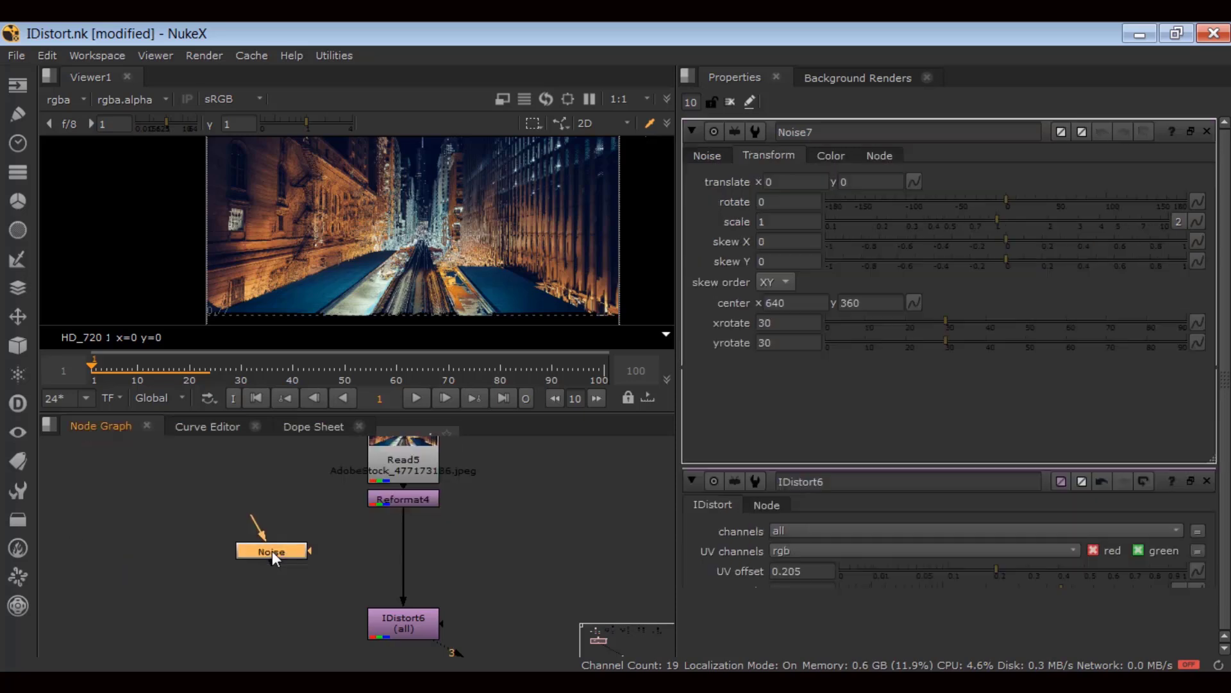
key(3)
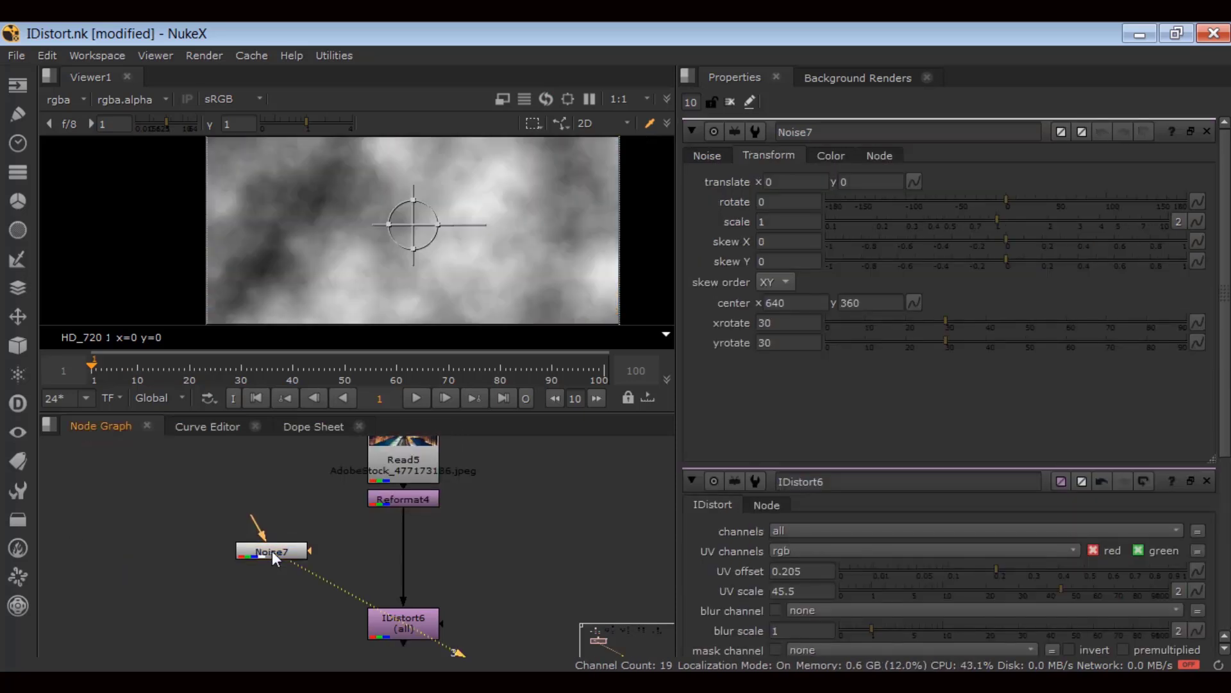
Insert a Copy node, Copy6, between Reformat4 and IDistort6.
click(1207, 481)
click(1207, 481)
scroll(407, 293, down, 3)
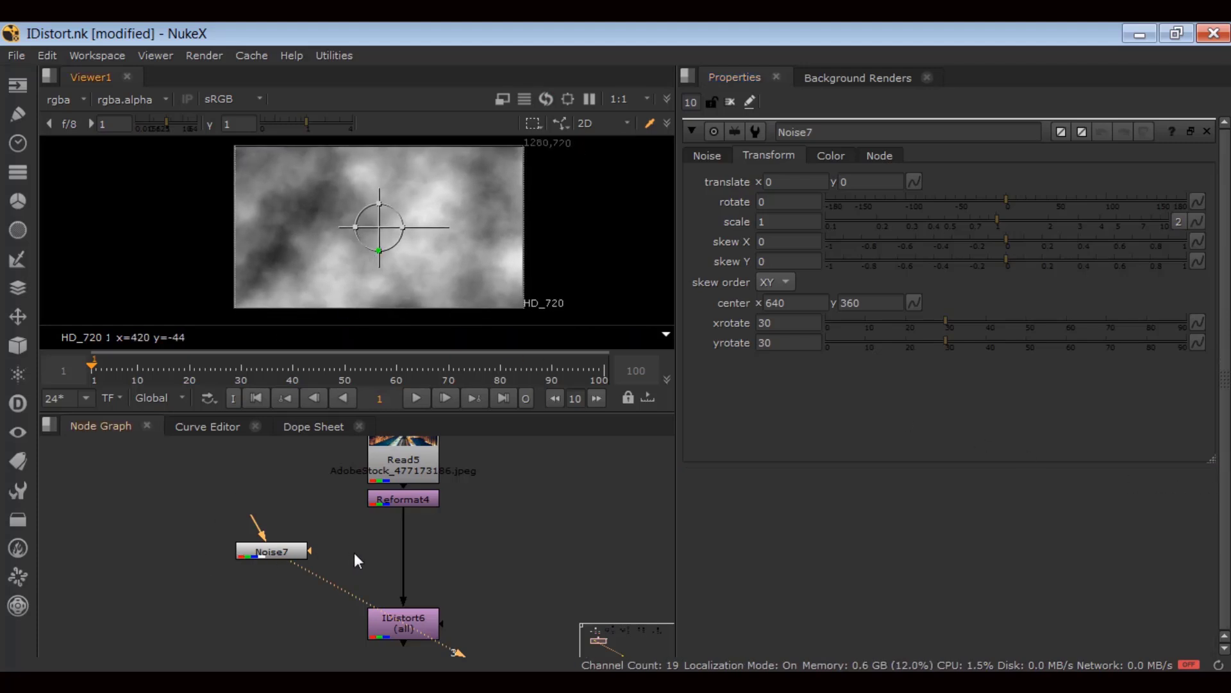
key(k)
drag(358, 562, 197, 563)
Connect Noise7 to Copy6's A input and copy its rgba.red and rgba.green channels.
click(160, 611)
scroll(188, 598, down, 1)
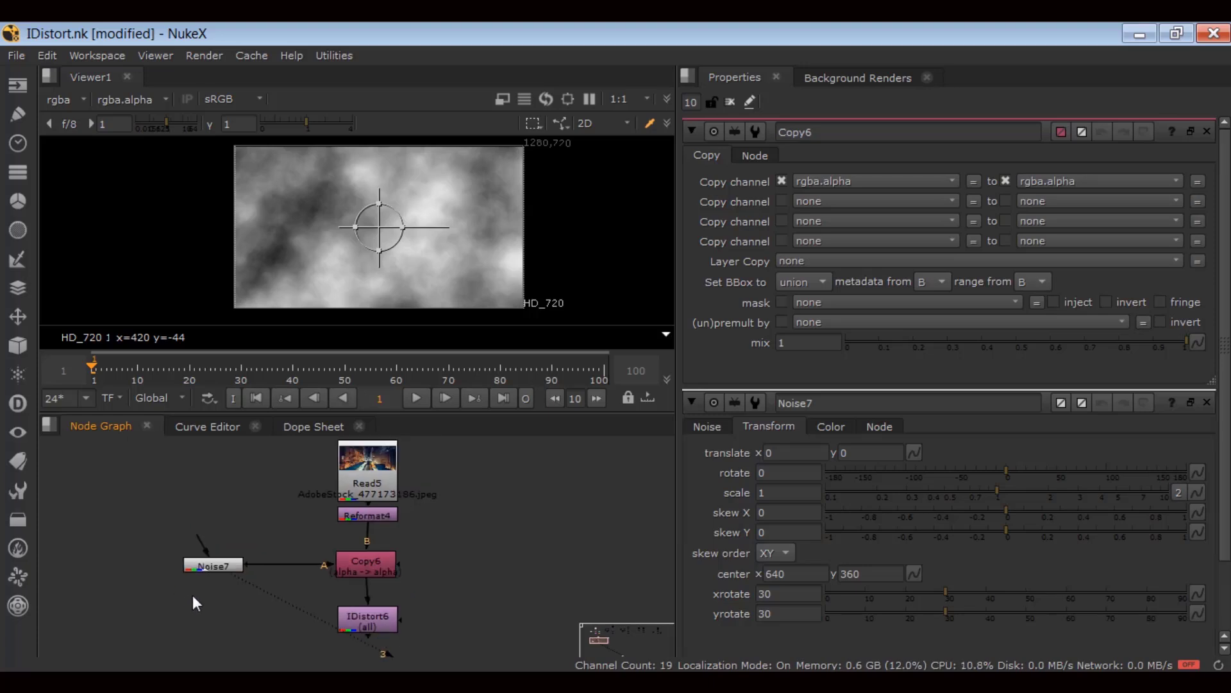
click(375, 565)
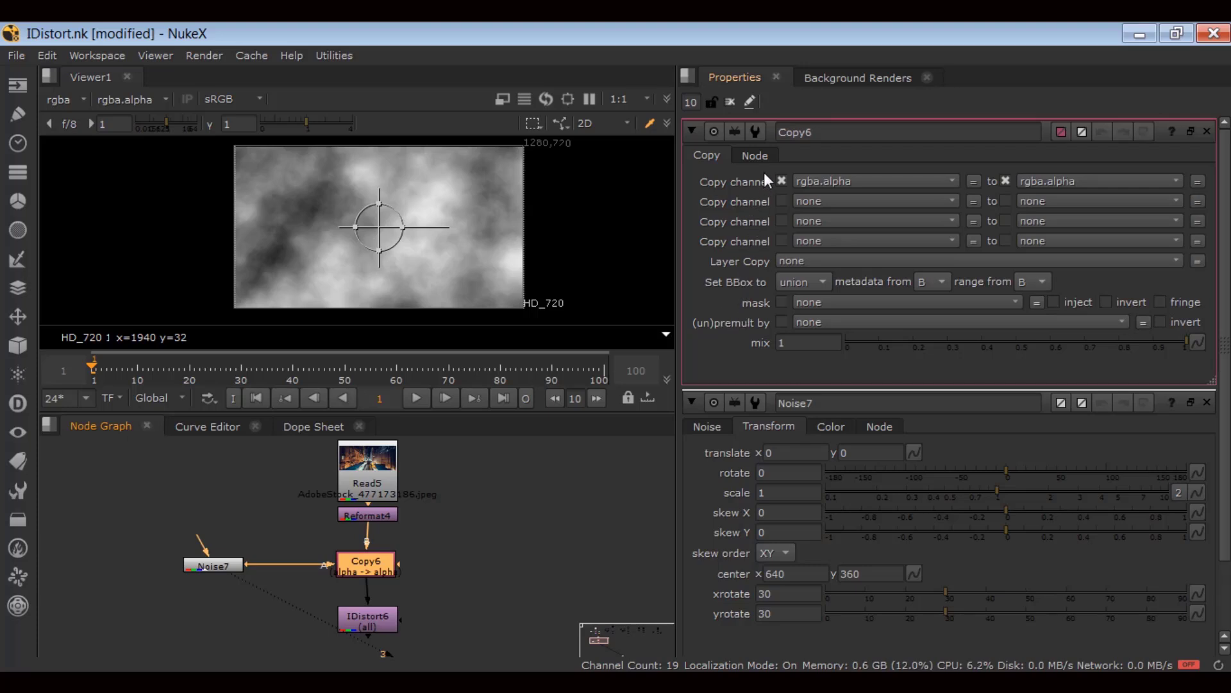
click(839, 181)
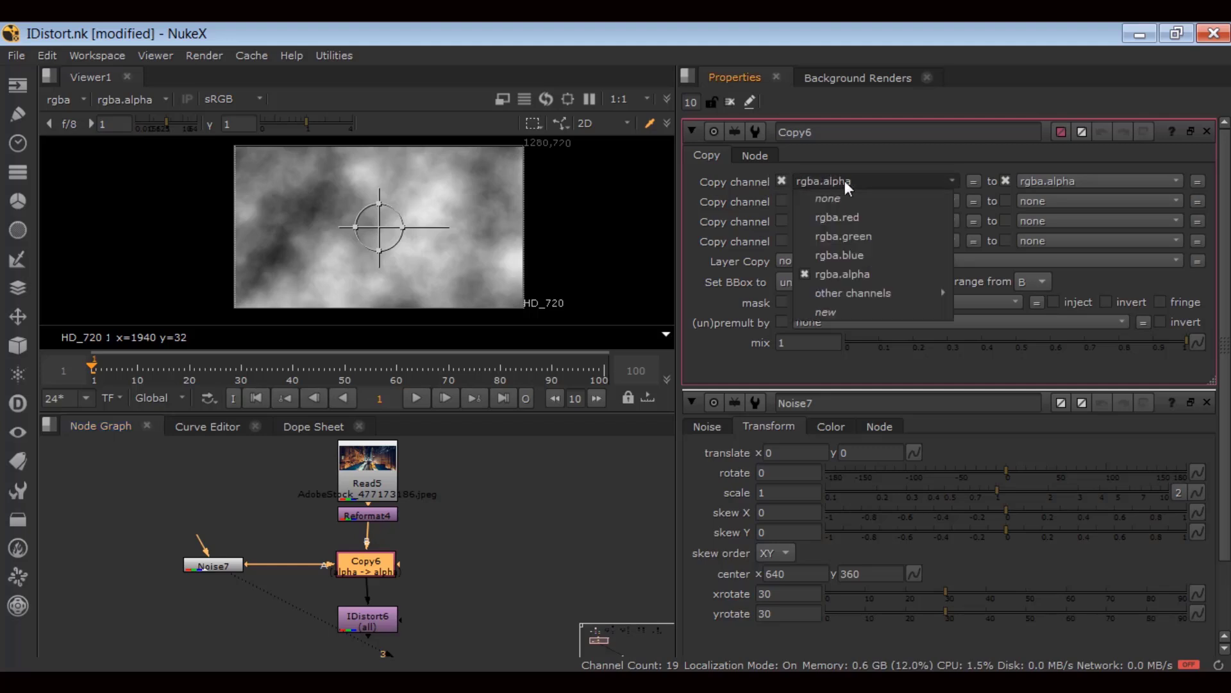
click(863, 220)
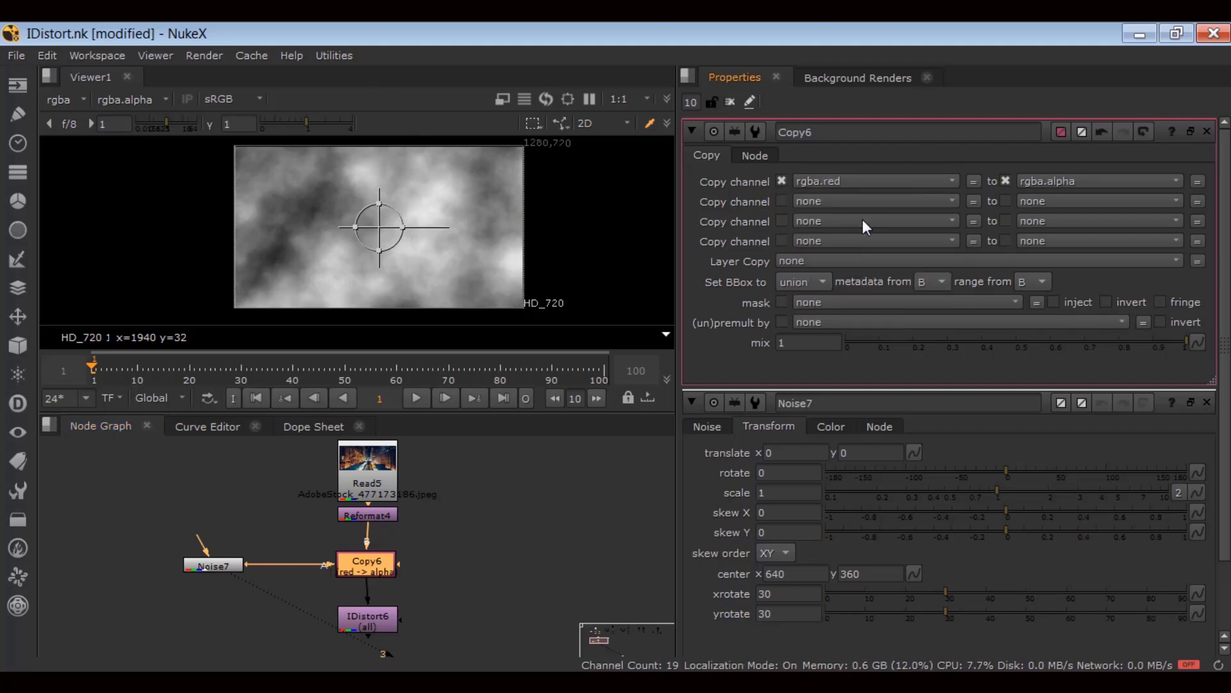
click(811, 203)
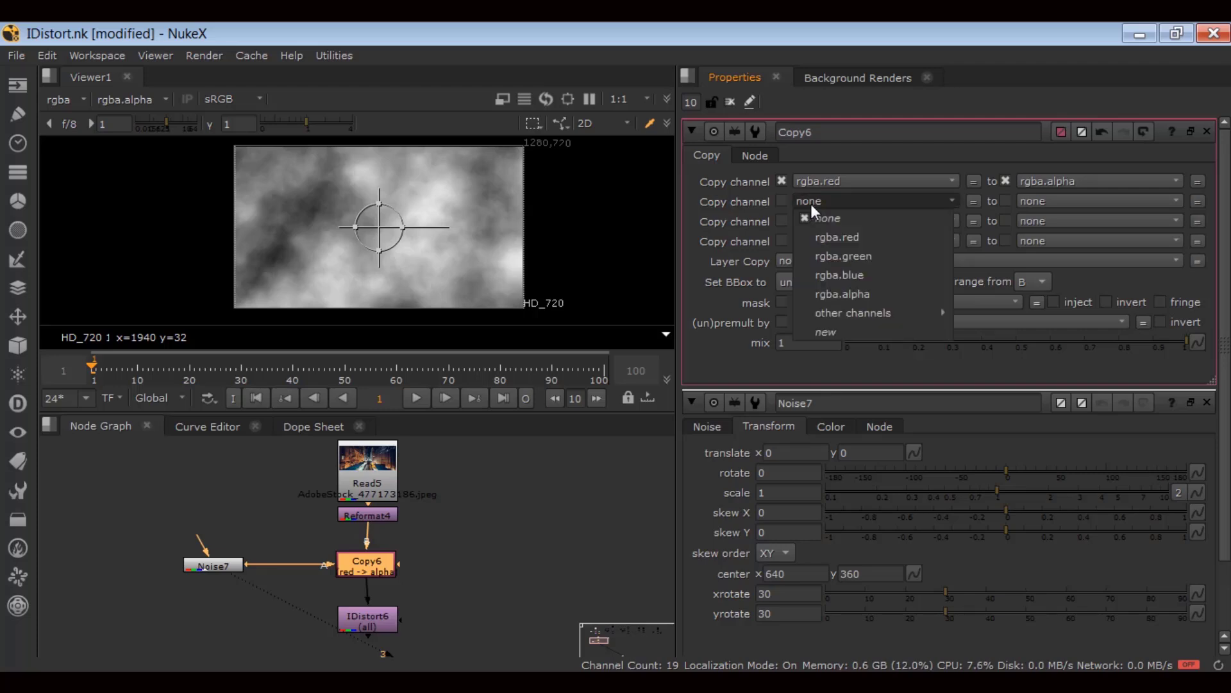
click(830, 256)
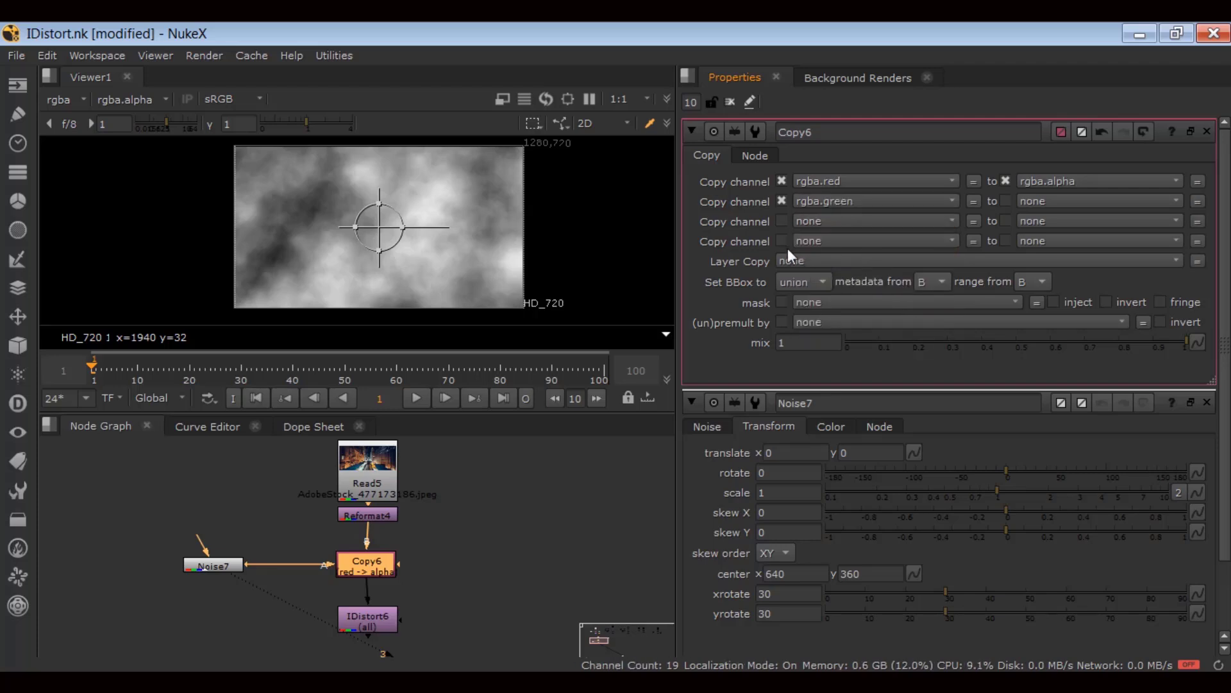
Send red into forward.u and green into forward.v in Copy6.
click(1049, 180)
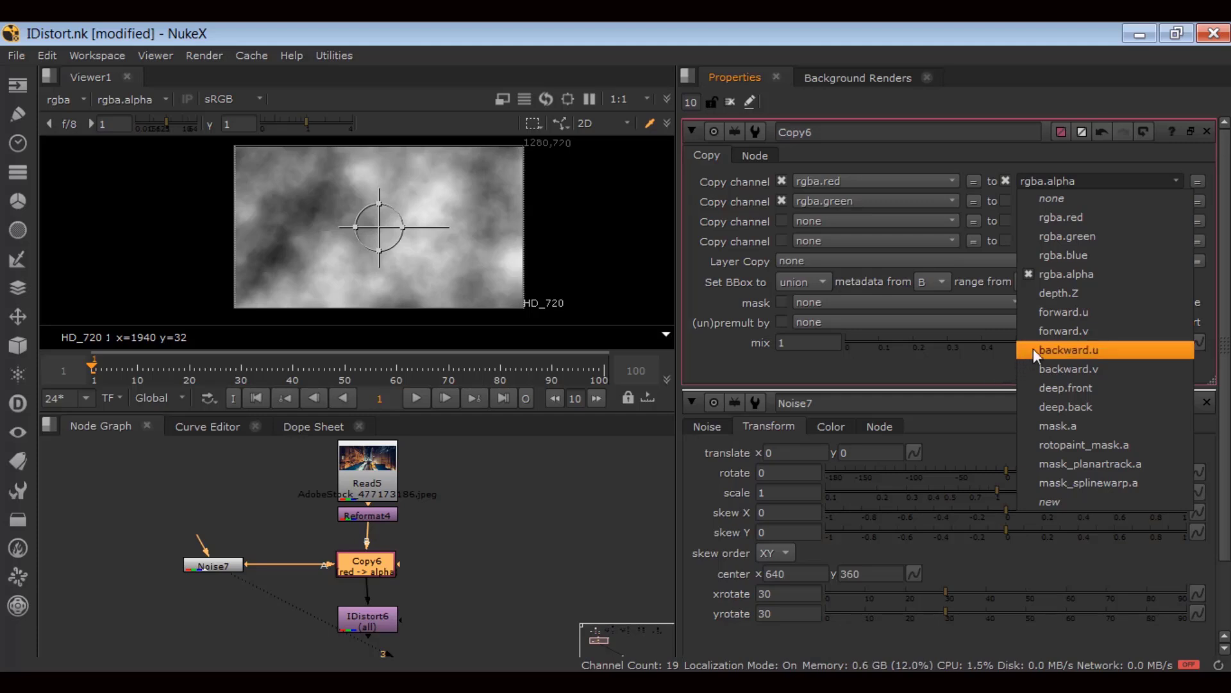
click(1052, 313)
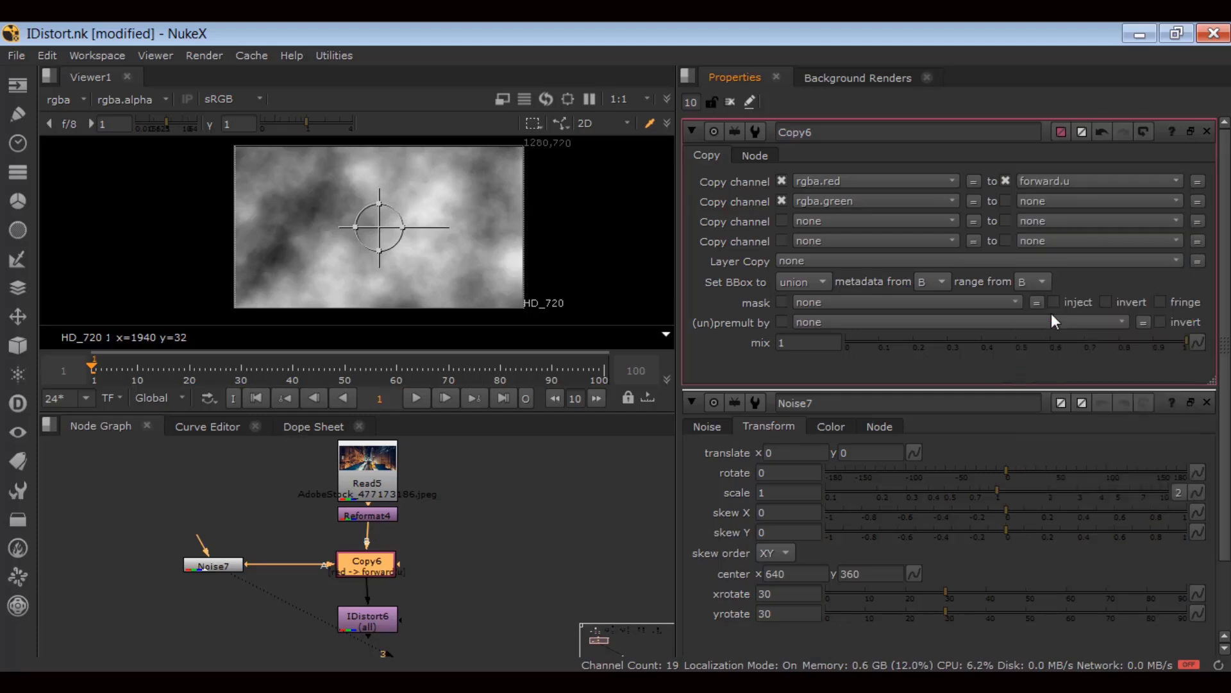
click(1031, 204)
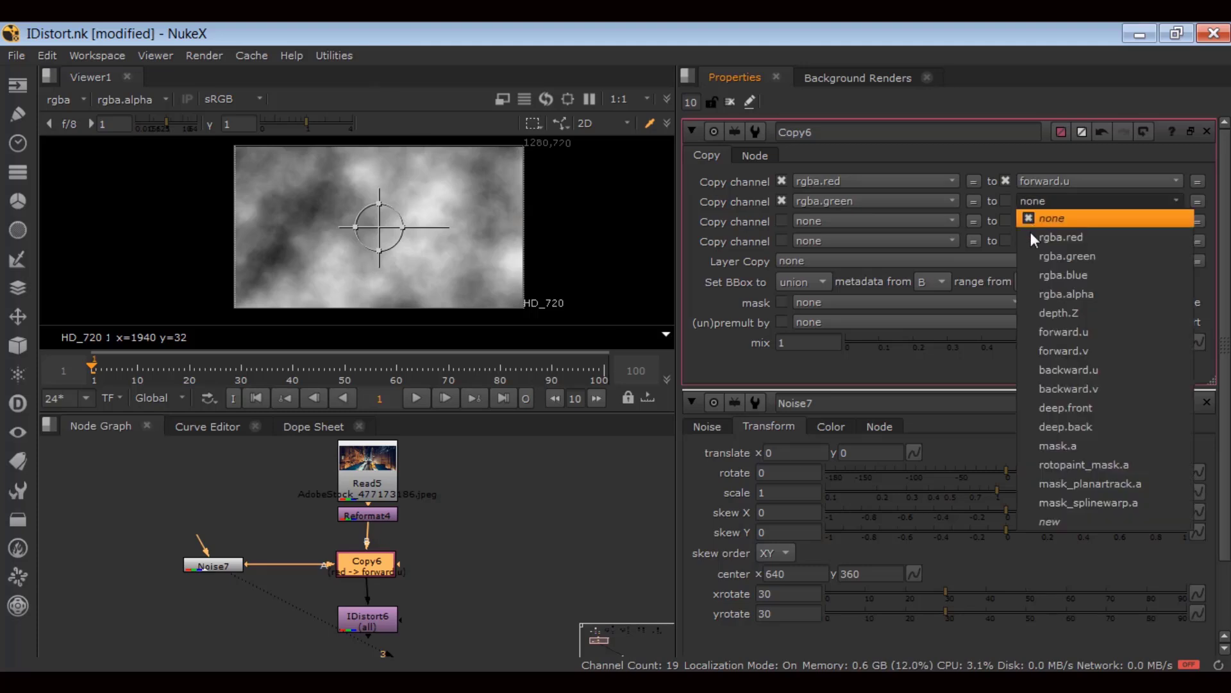
click(1041, 349)
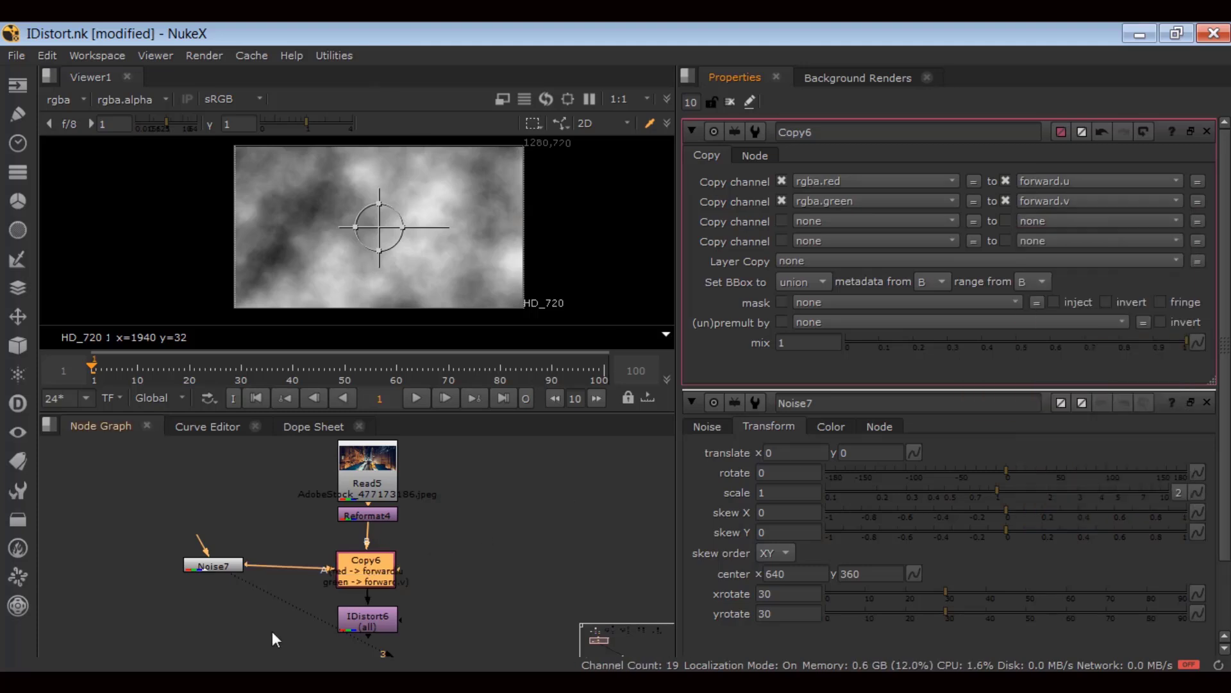
Set IDistort6's UV channels to forward and view the distorted result.
scroll(363, 625, up, 2)
double_click(363, 622)
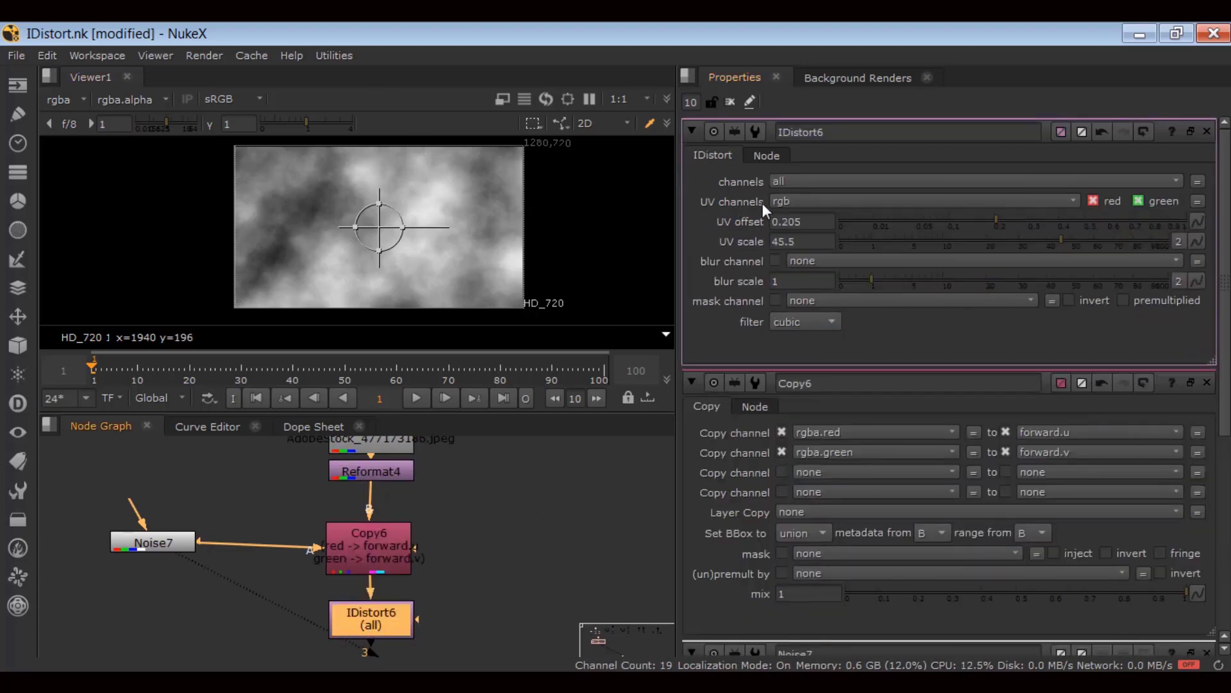
click(780, 201)
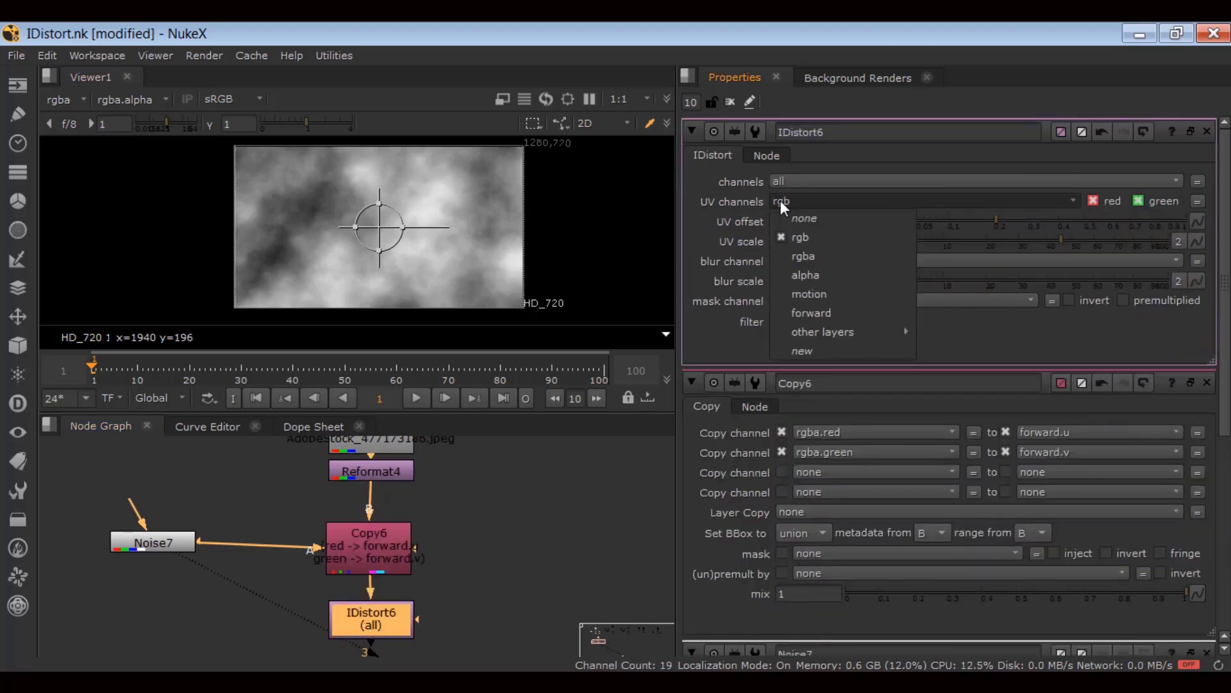
click(781, 313)
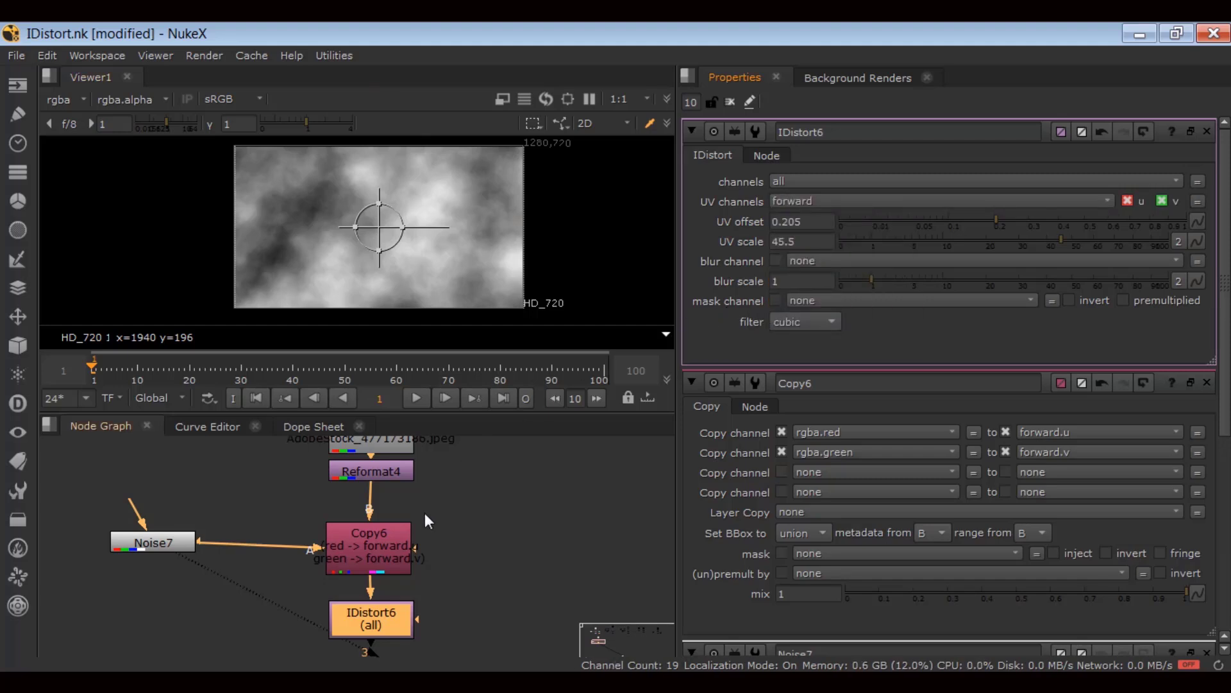
ctrl+shift+click(368, 615)
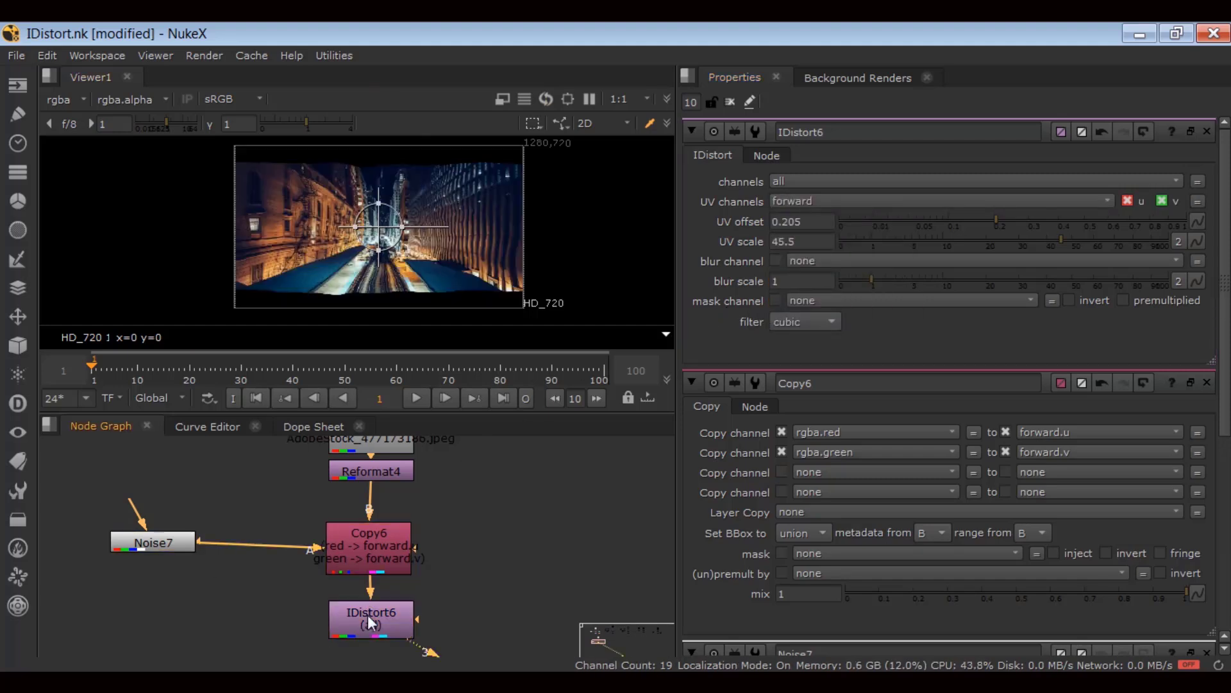
Select only Noise7 in the maximised node graph, then restore the layout.
scroll(388, 301, up, 1)
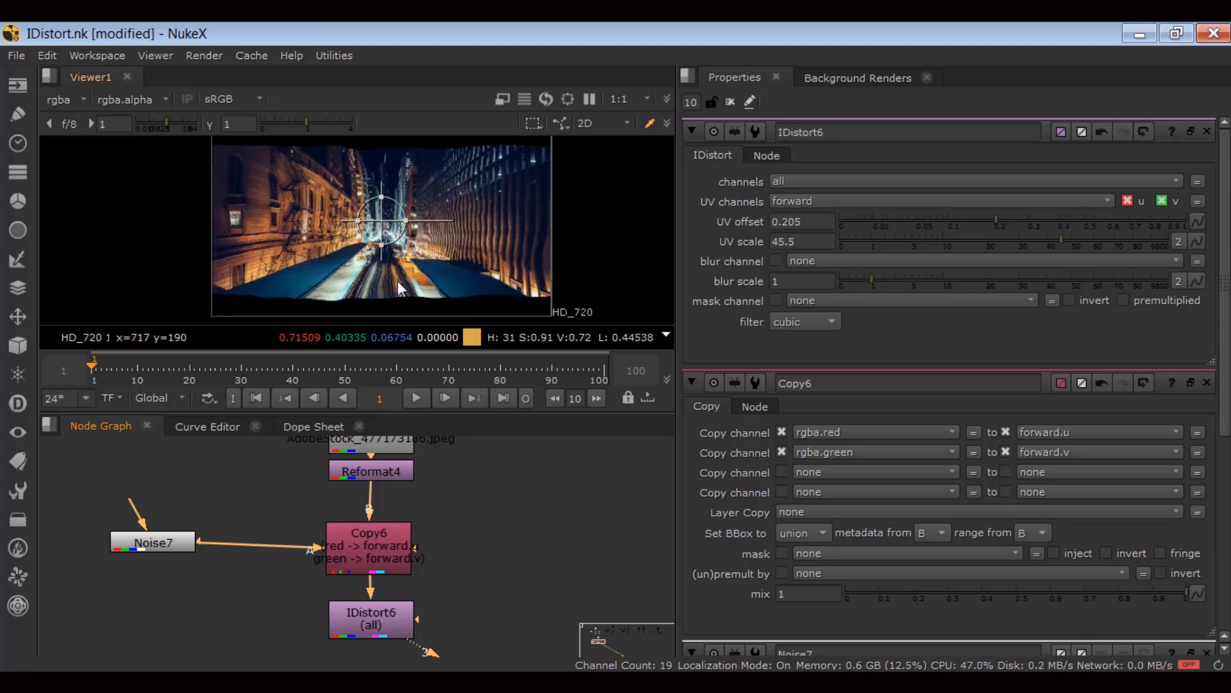
click(352, 626)
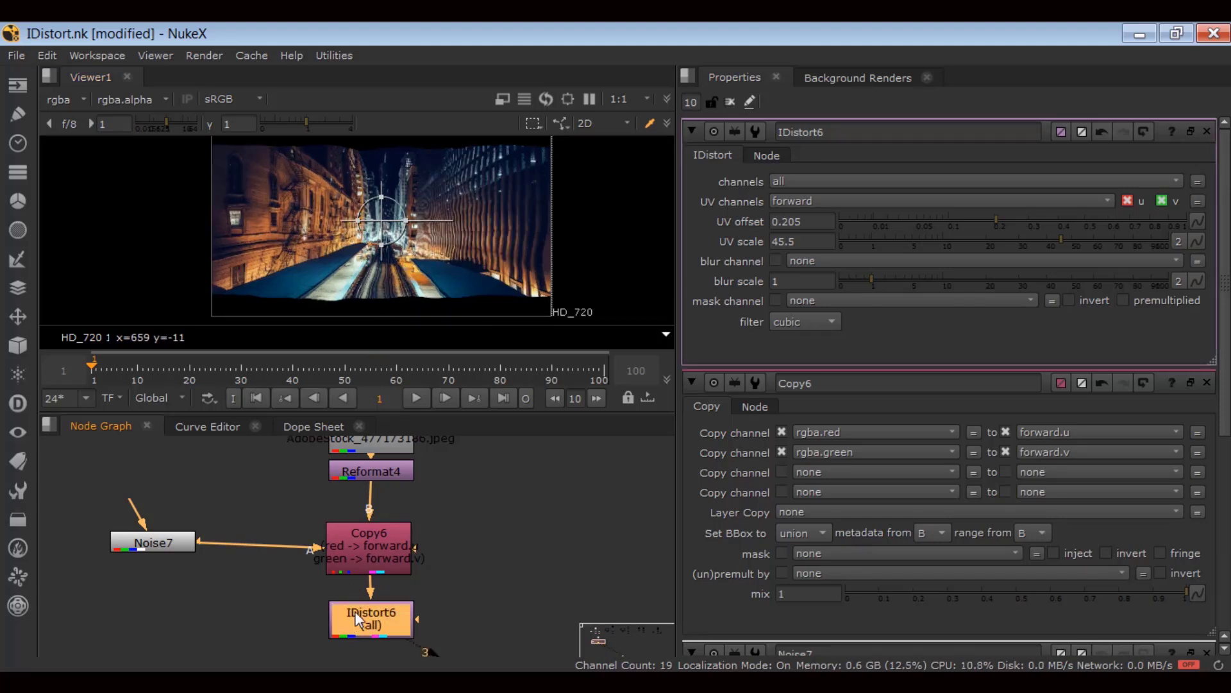
click(486, 526)
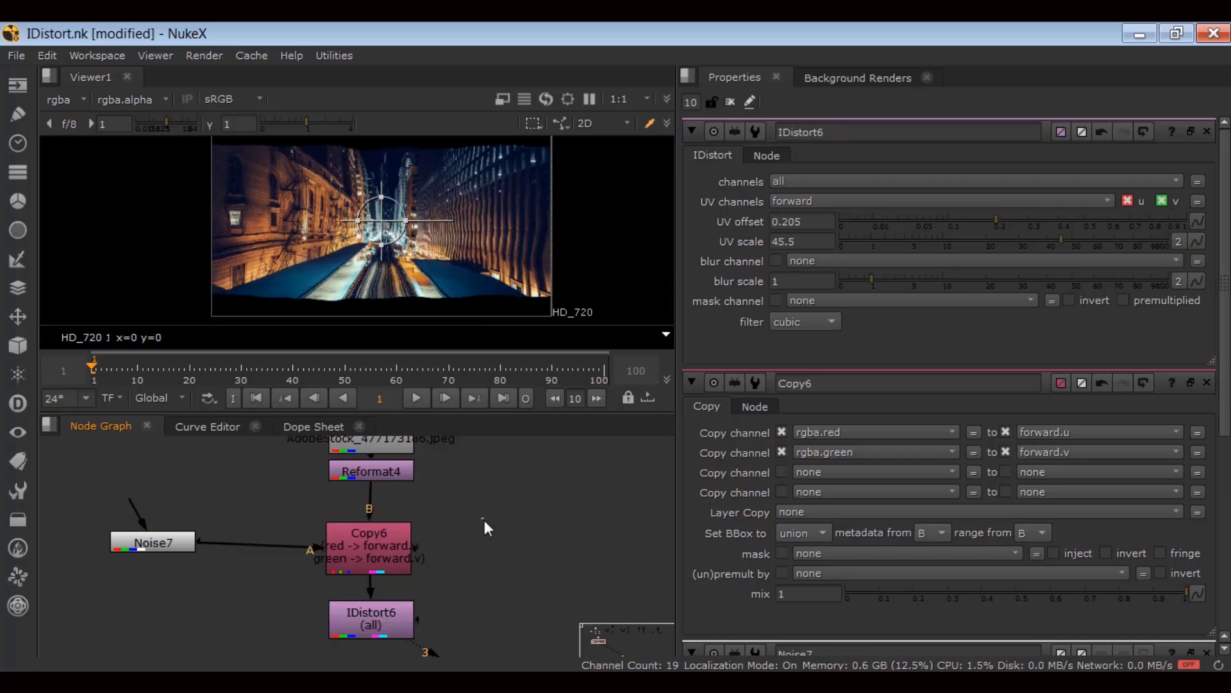
key(space)
middle_drag(533, 447, 625, 383)
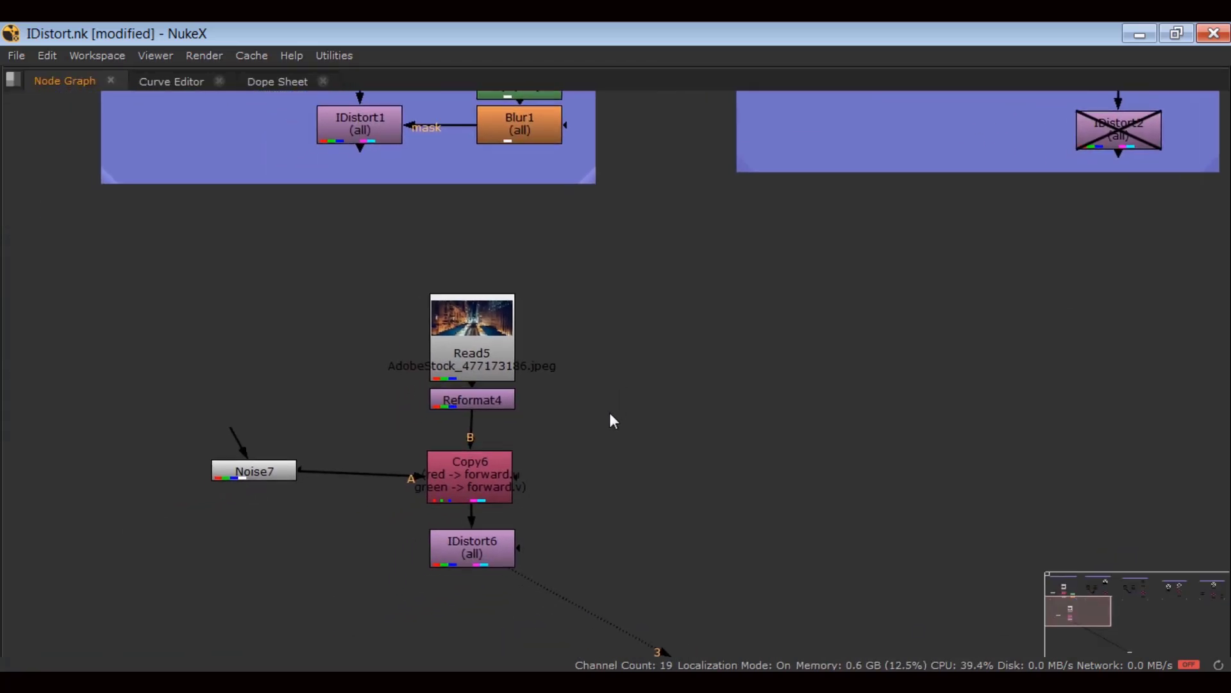
drag(610, 413, 198, 608)
drag(175, 410, 315, 520)
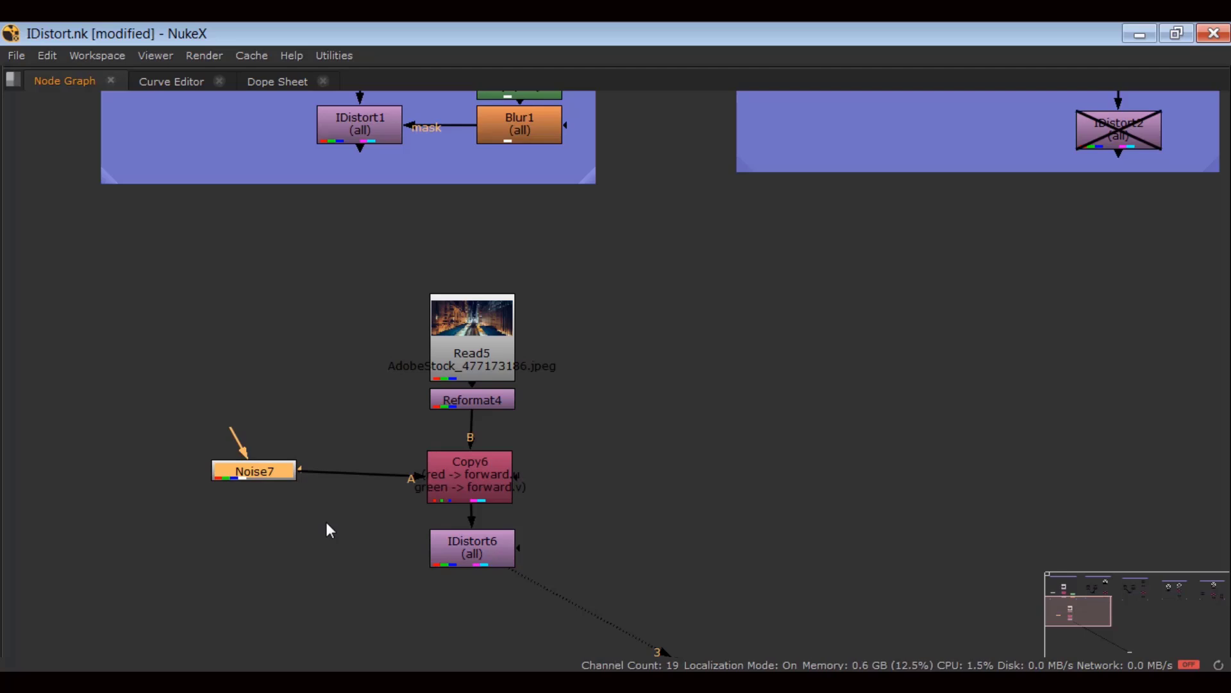
key(space)
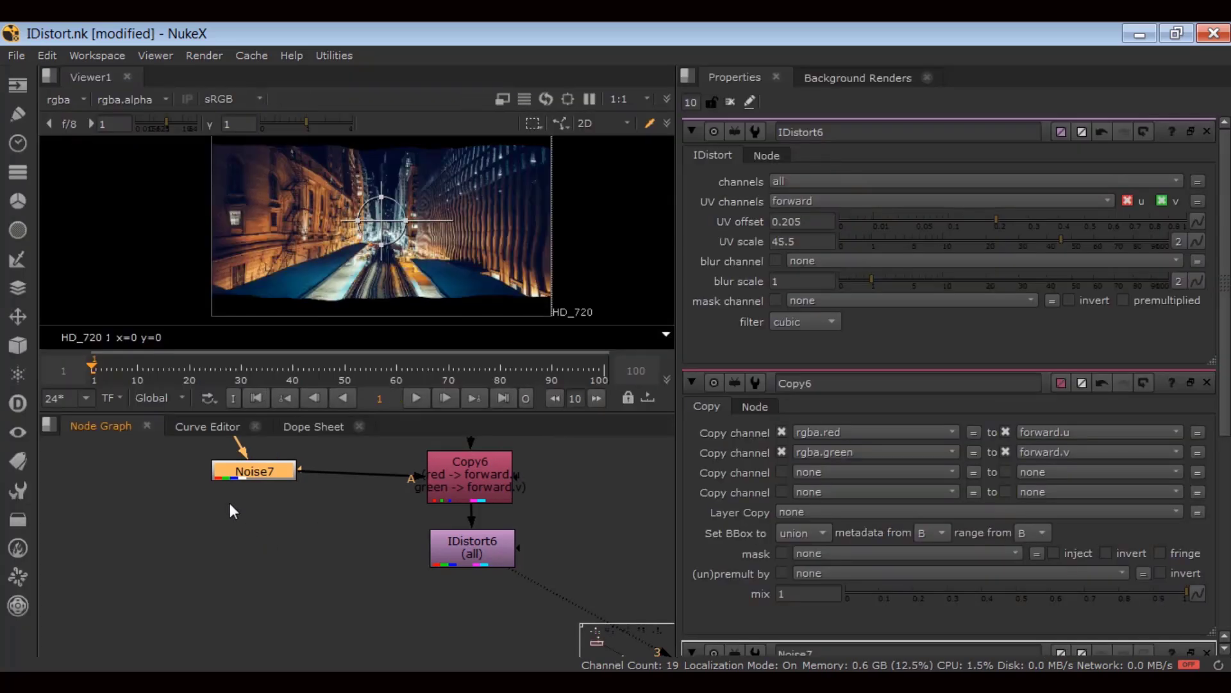
Scrub Noise7's z value in its settings while viewing the noise pattern change.
double_click(217, 523)
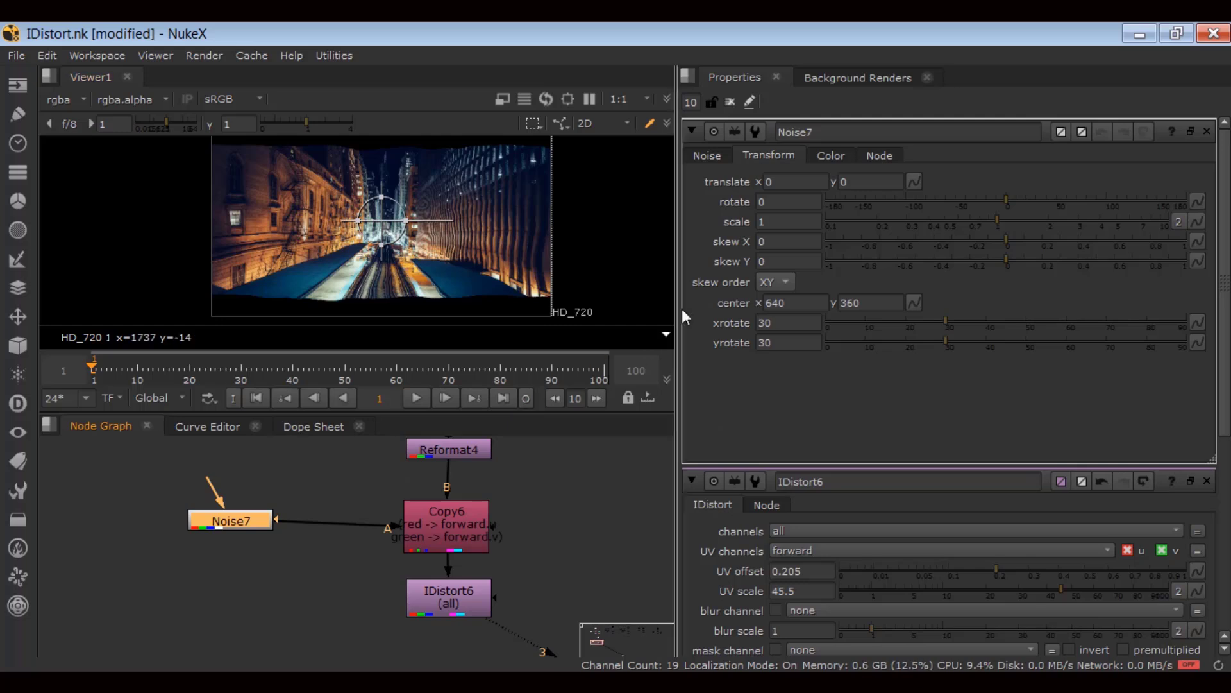
click(706, 156)
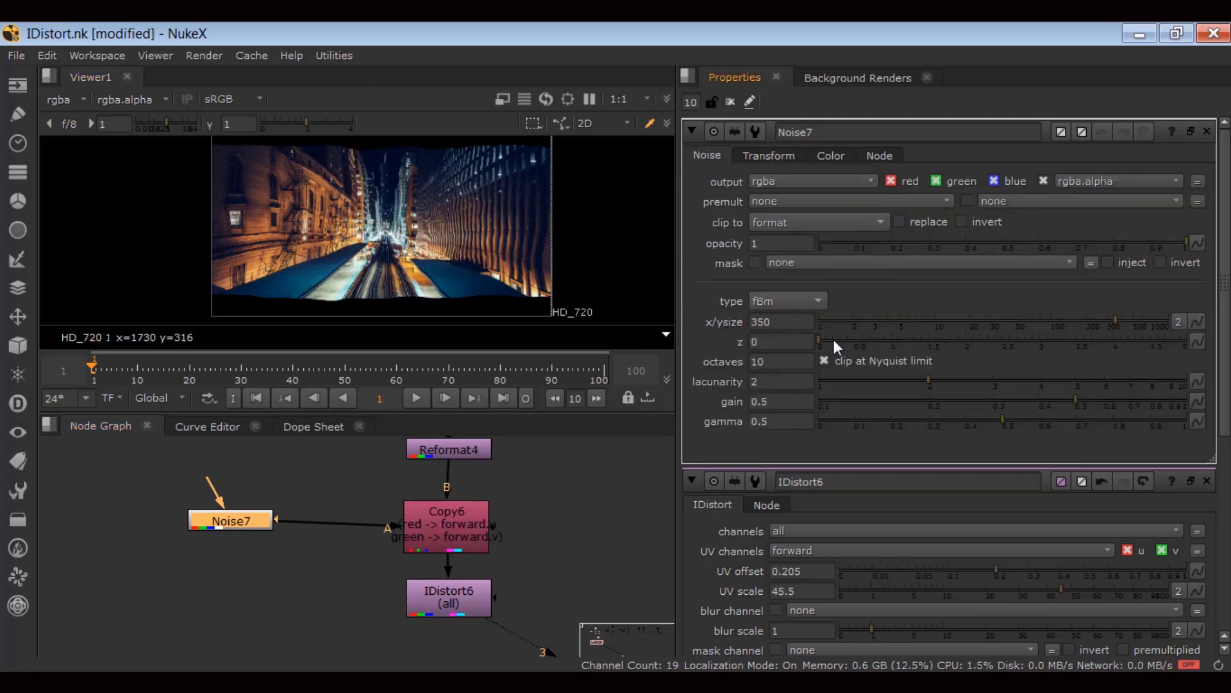
mouse_move(834, 340)
mouse_down()
mouse_move(885, 341)
mouse_move(815, 339)
mouse_up()
drag(252, 529, 251, 525)
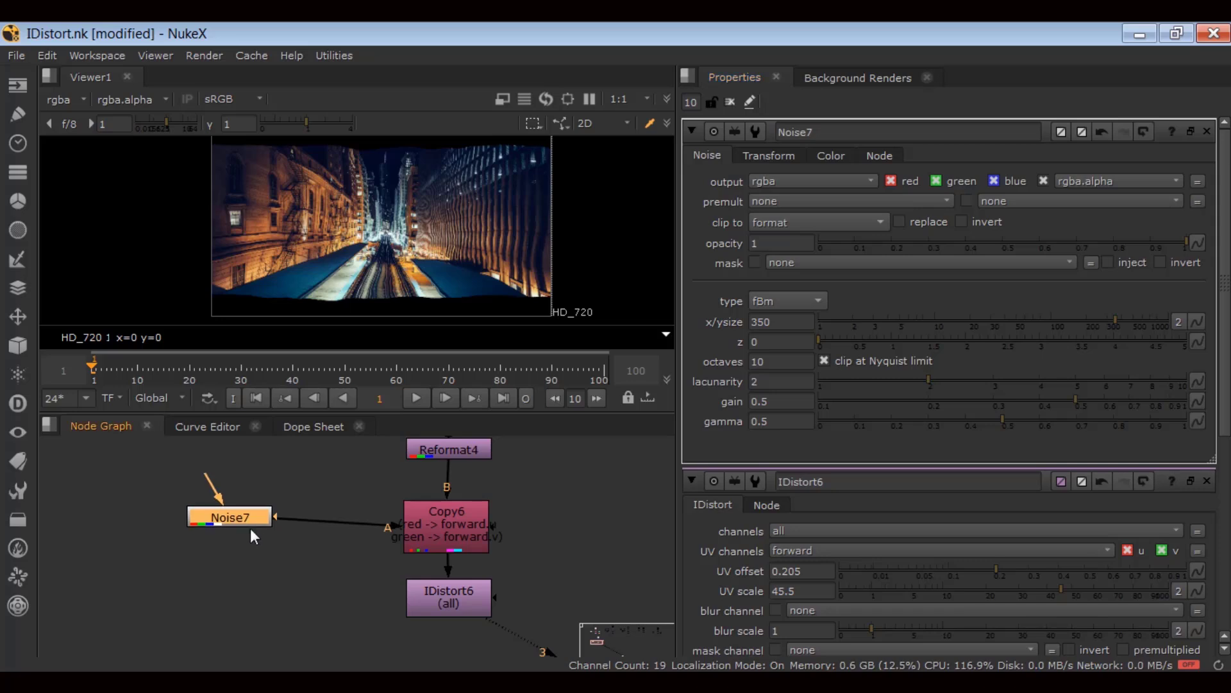
key(3)
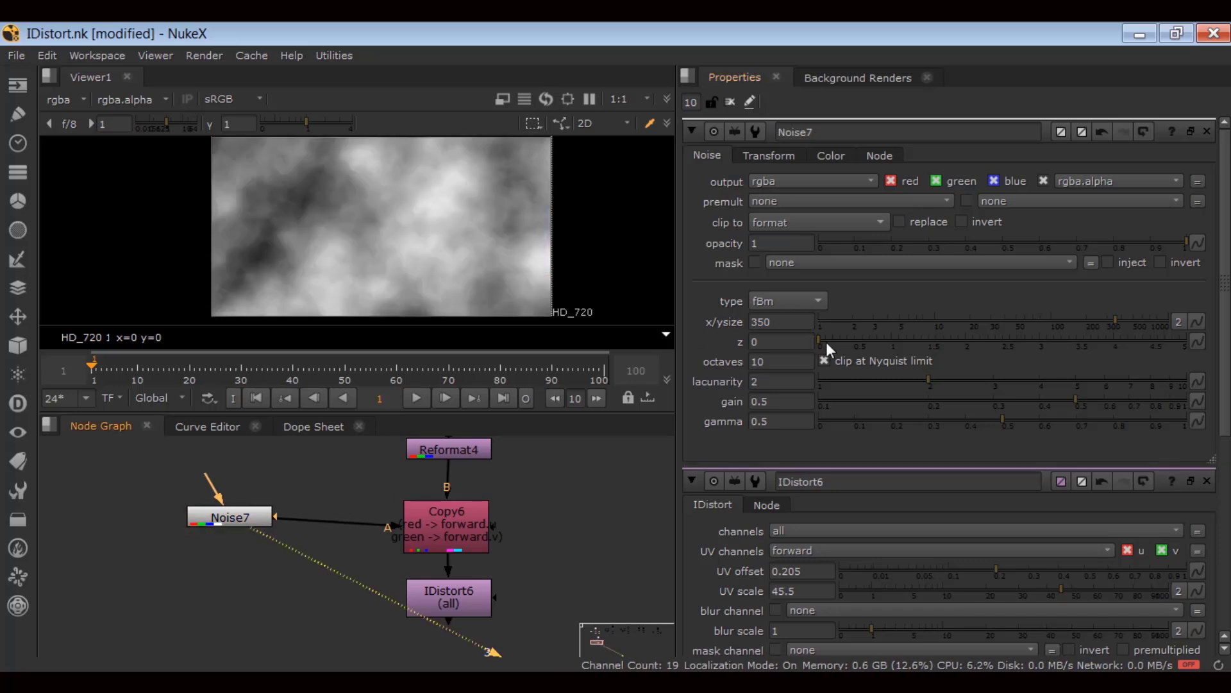
mouse_move(828, 341)
mouse_down()
mouse_move(859, 343)
mouse_move(808, 345)
mouse_up()
Give Noise7's z the expression frame/10 and play from frame 1 to watch it evolve.
right_click(784, 343)
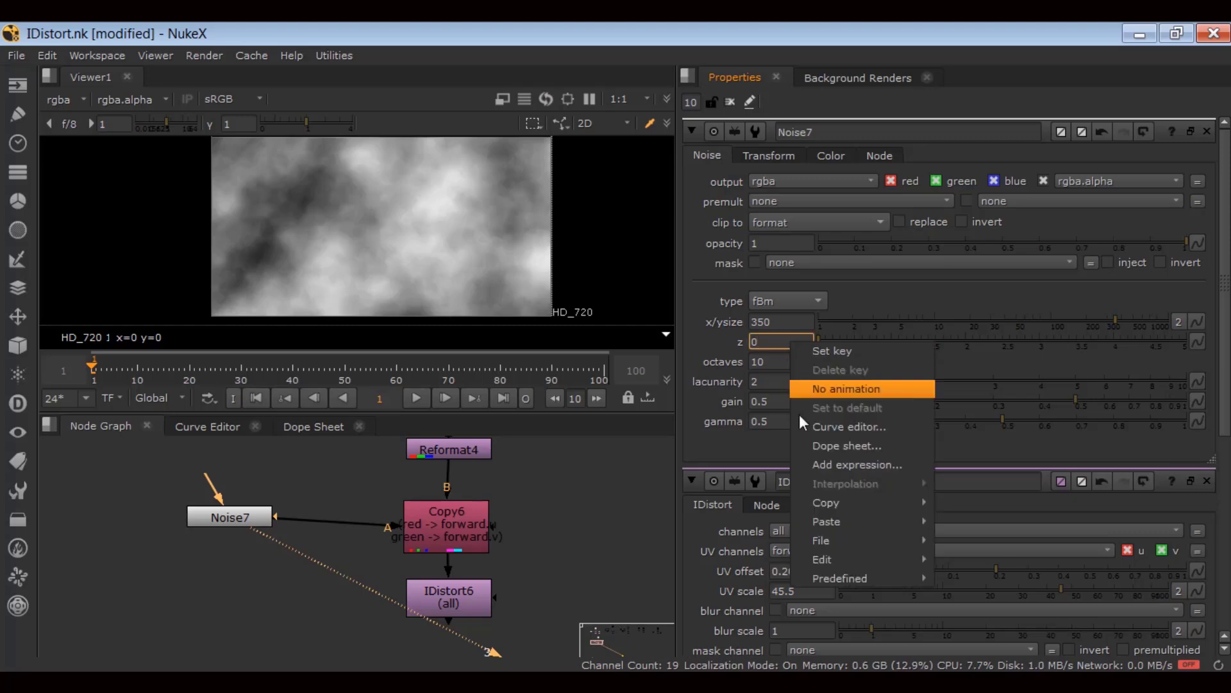
click(833, 464)
drag(755, 350, 468, 312)
text(frame/)
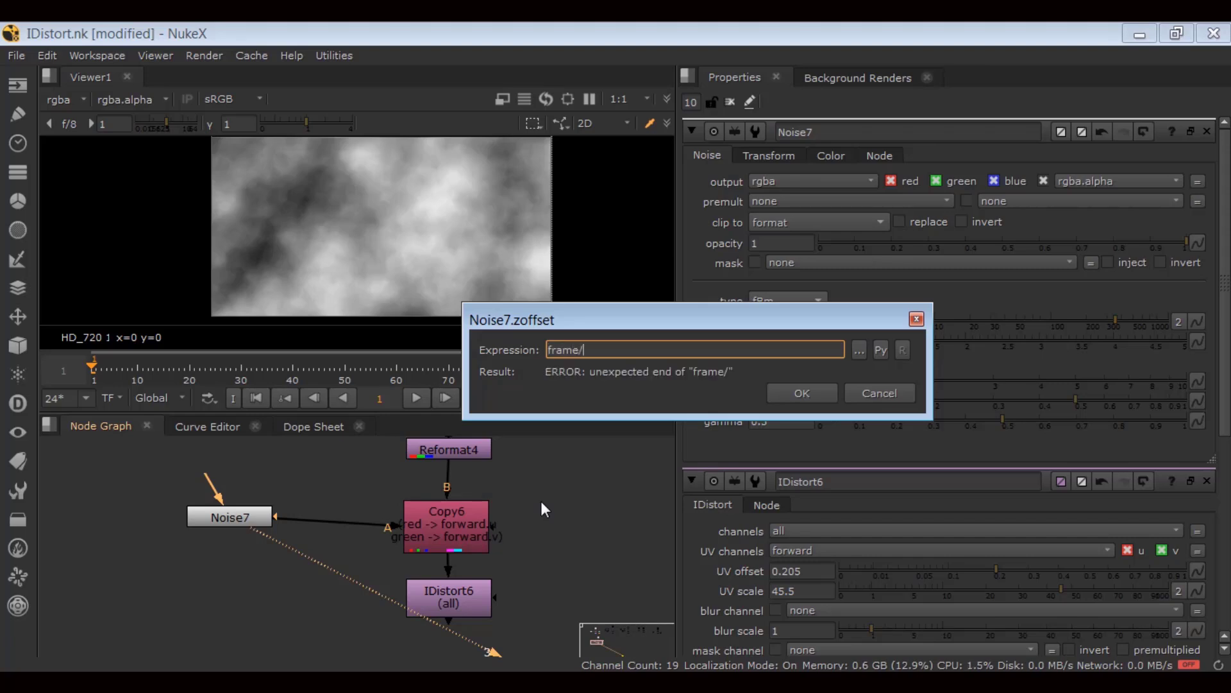
text(10)
click(798, 394)
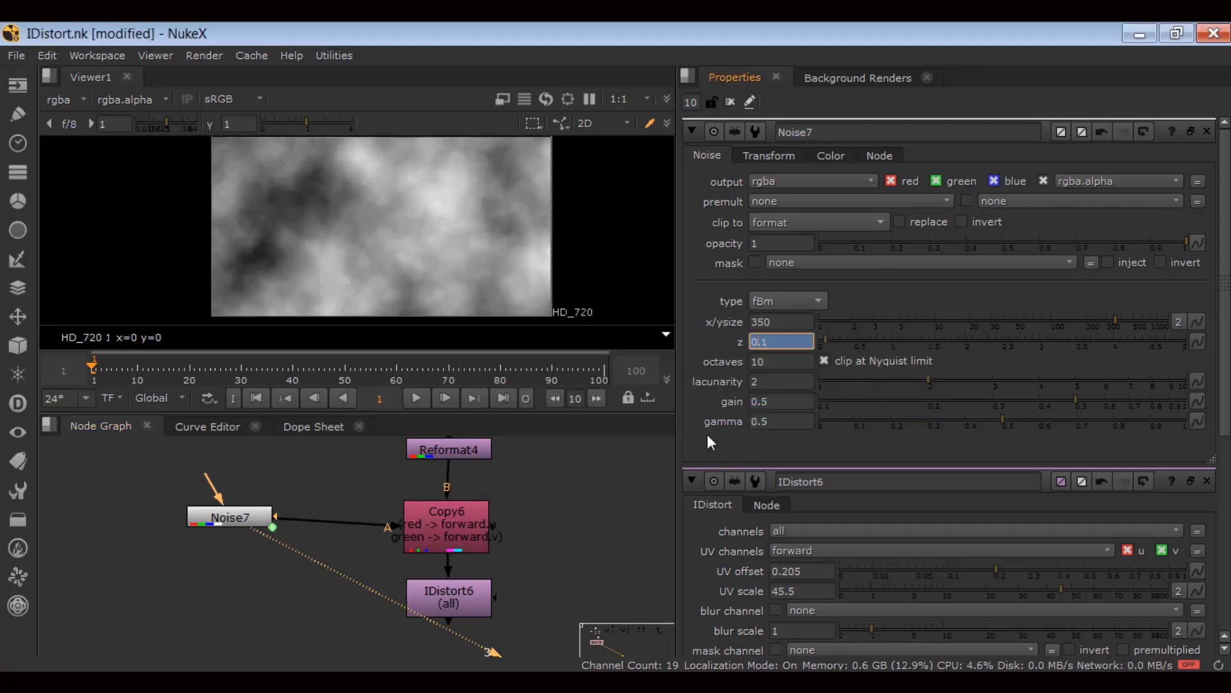
click(259, 398)
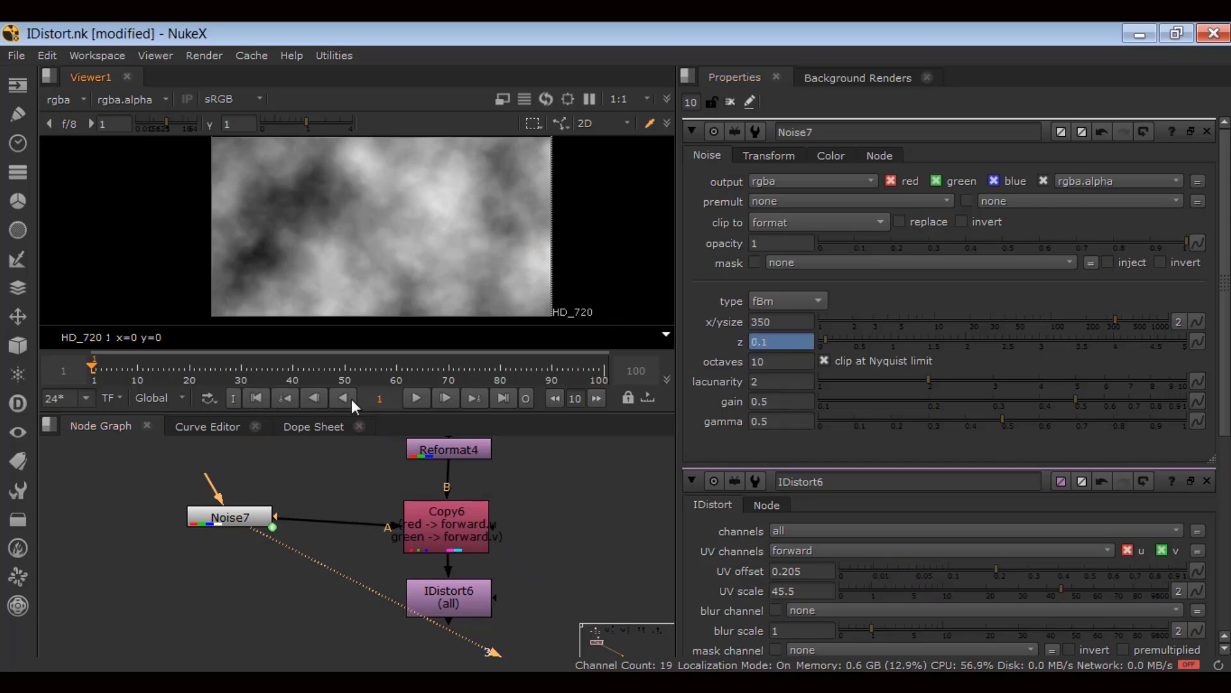
click(422, 399)
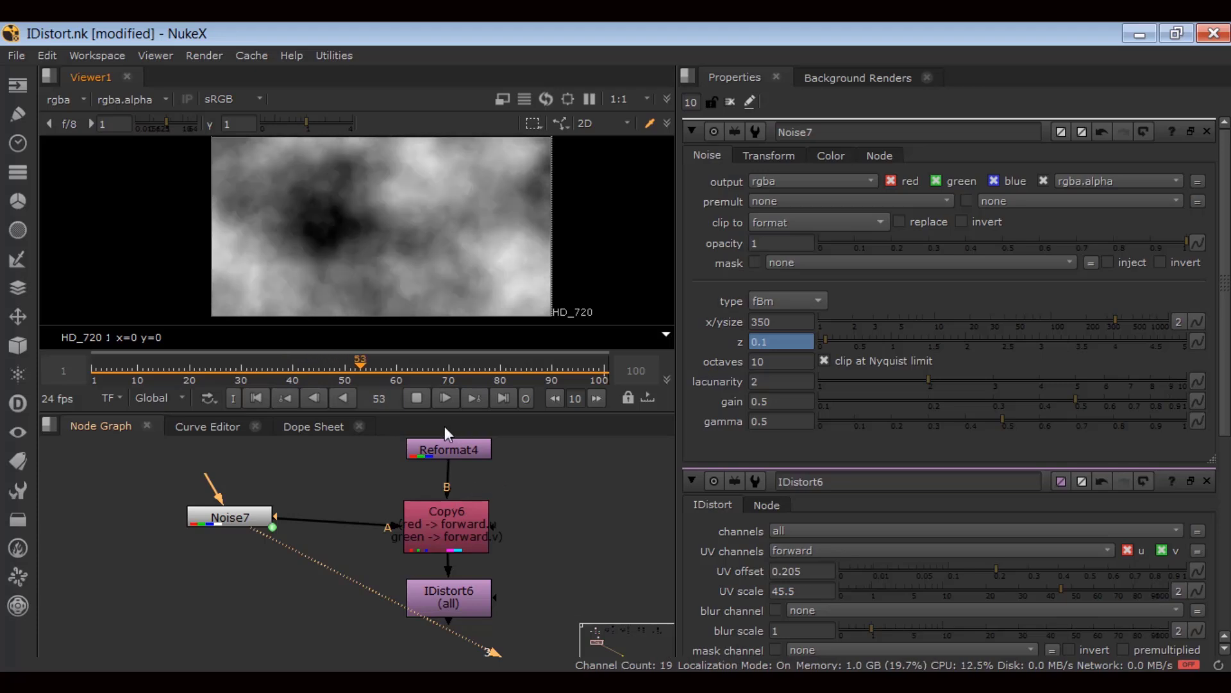
View IDistort6's warped city footage and play it from frame 1.
click(416, 397)
click(442, 597)
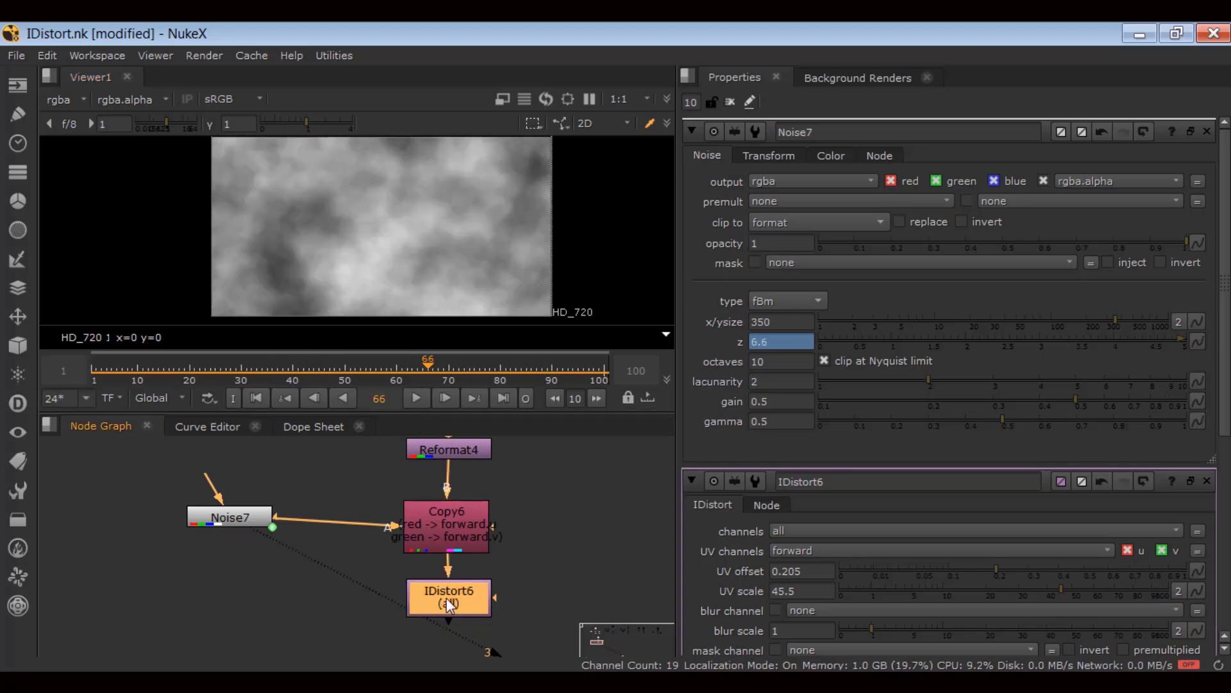
key(3)
click(260, 398)
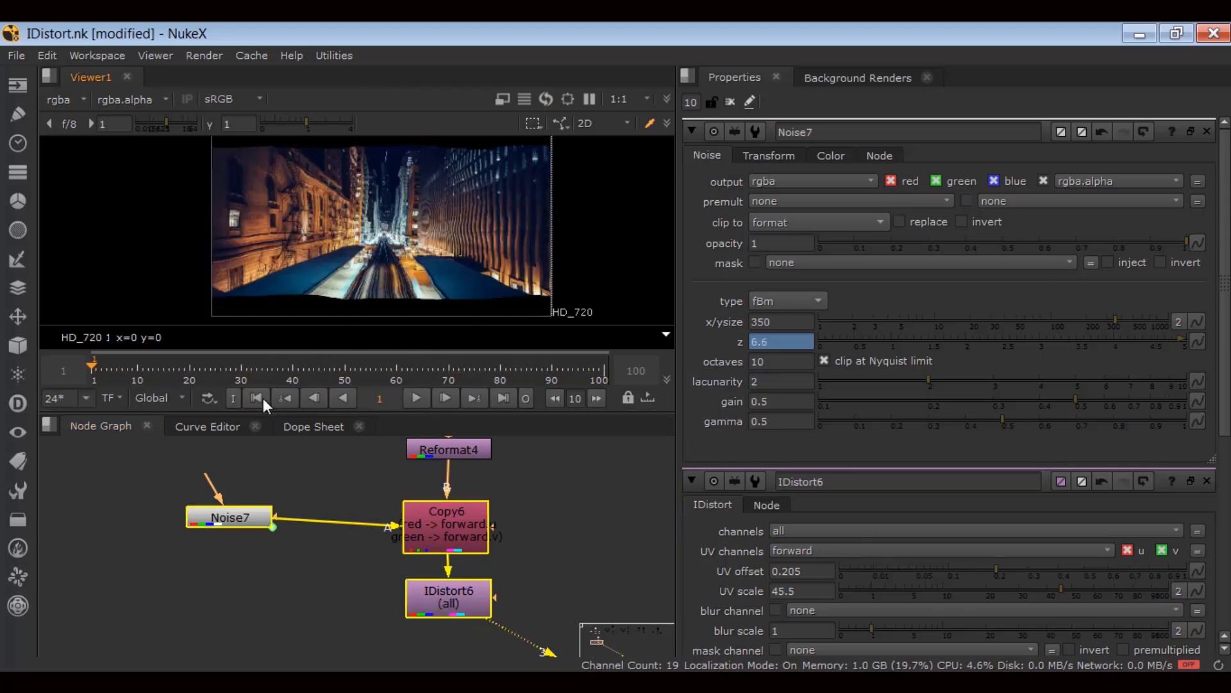
click(421, 399)
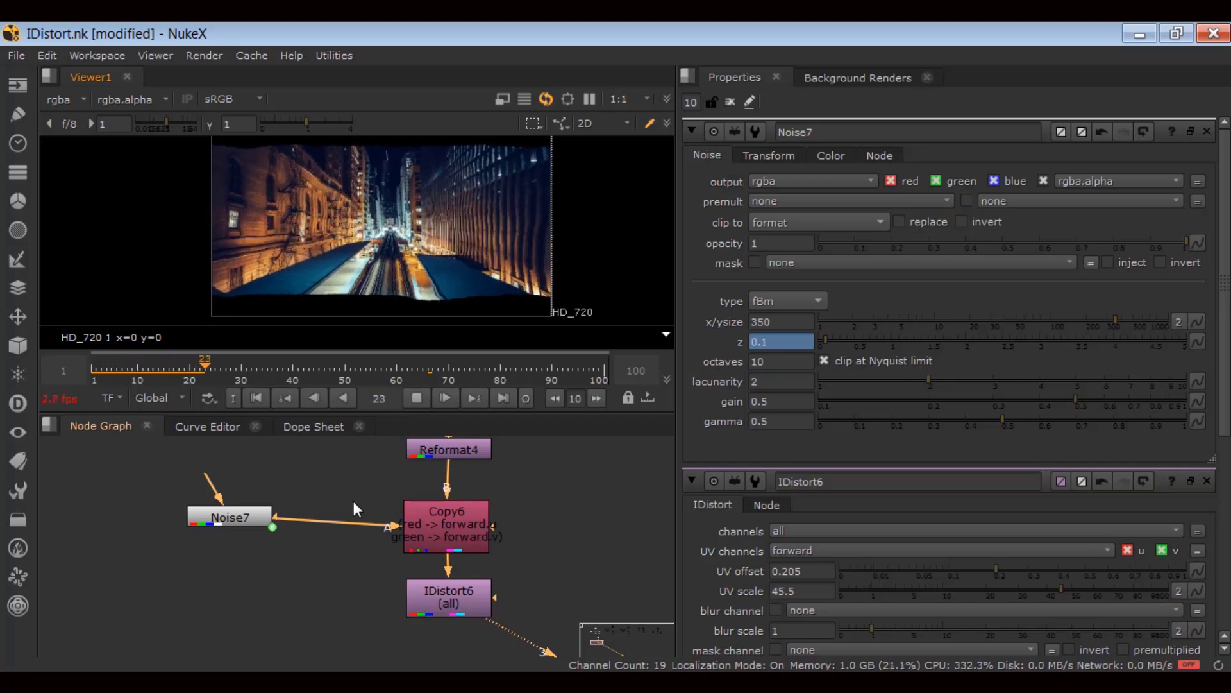
click(416, 398)
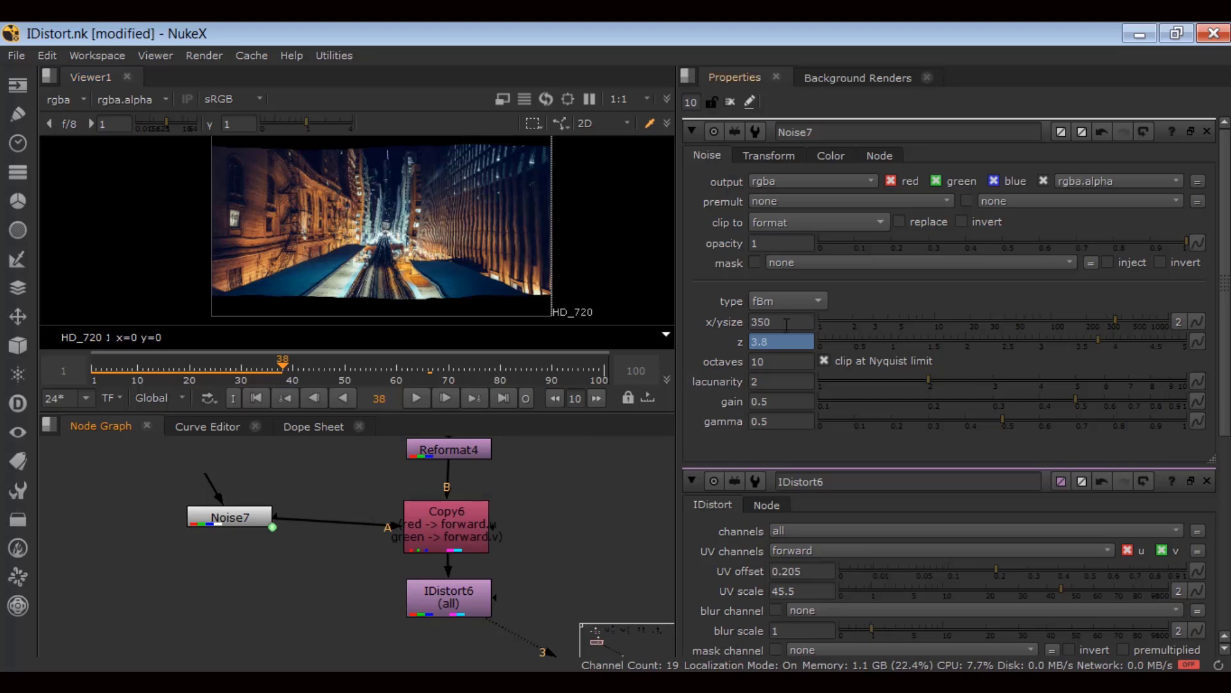
Lower Noise7's x/ysize to 100 and replay the warp from frame 1.
drag(1106, 322, 1005, 318)
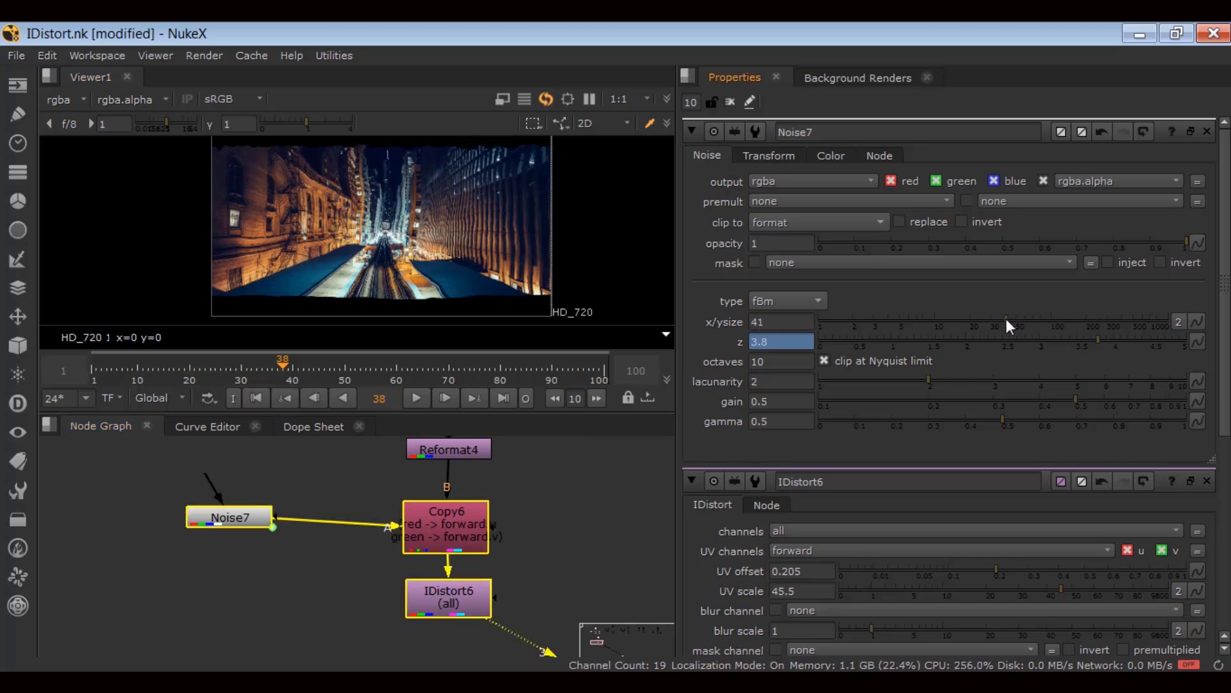
click(252, 399)
click(417, 398)
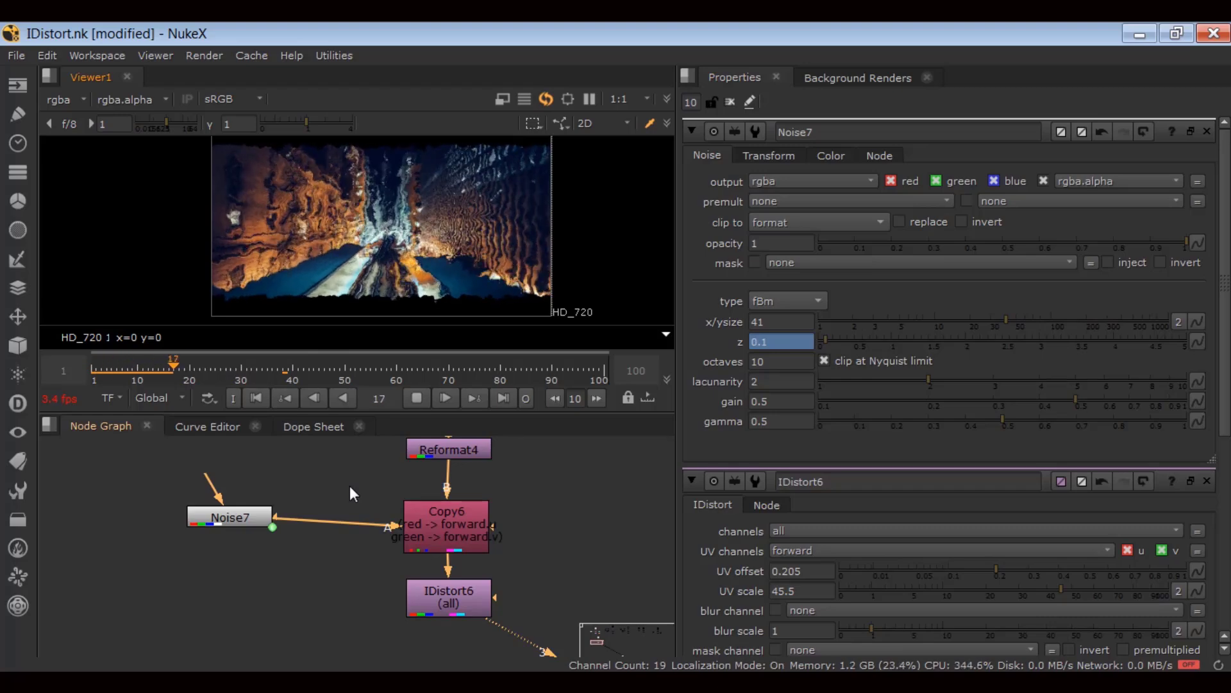
click(254, 398)
click(417, 398)
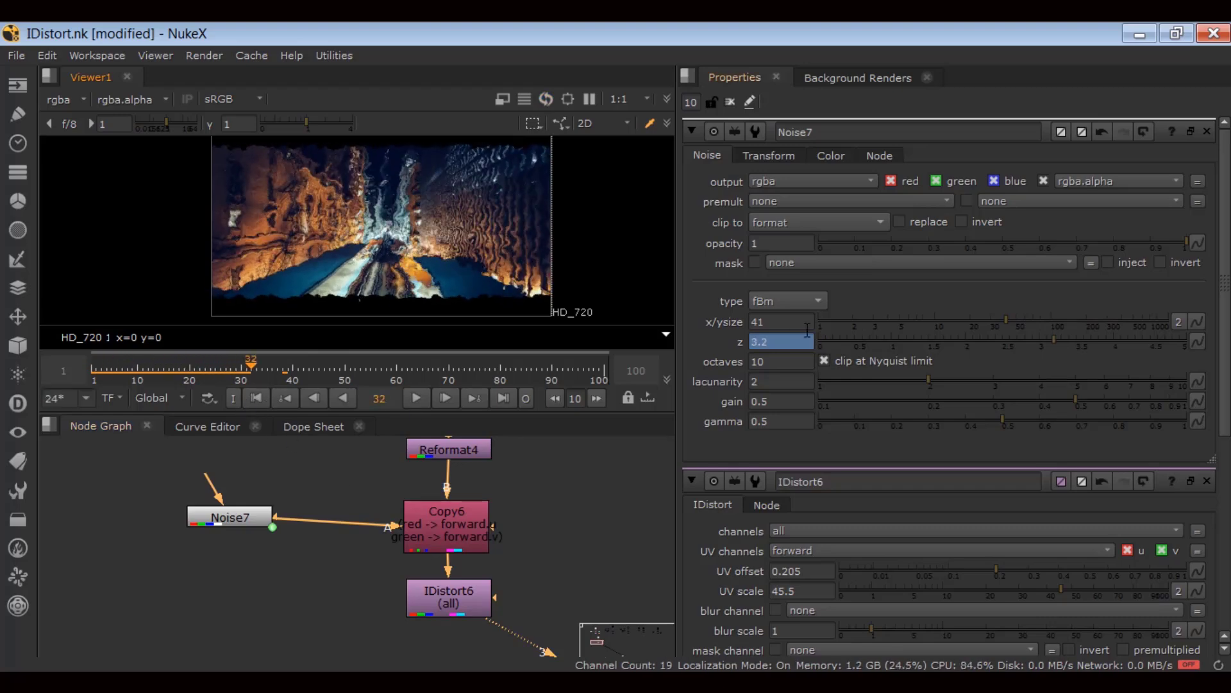
drag(774, 322, 691, 325)
text(100)
key(Return)
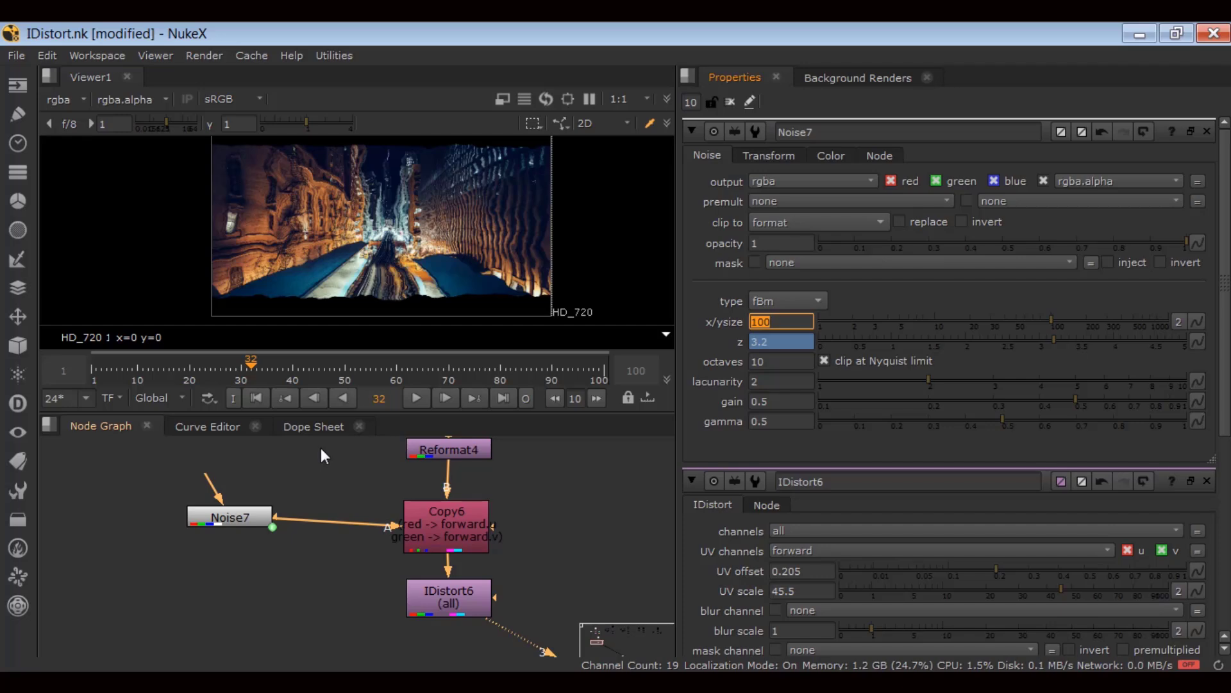
click(255, 398)
click(417, 398)
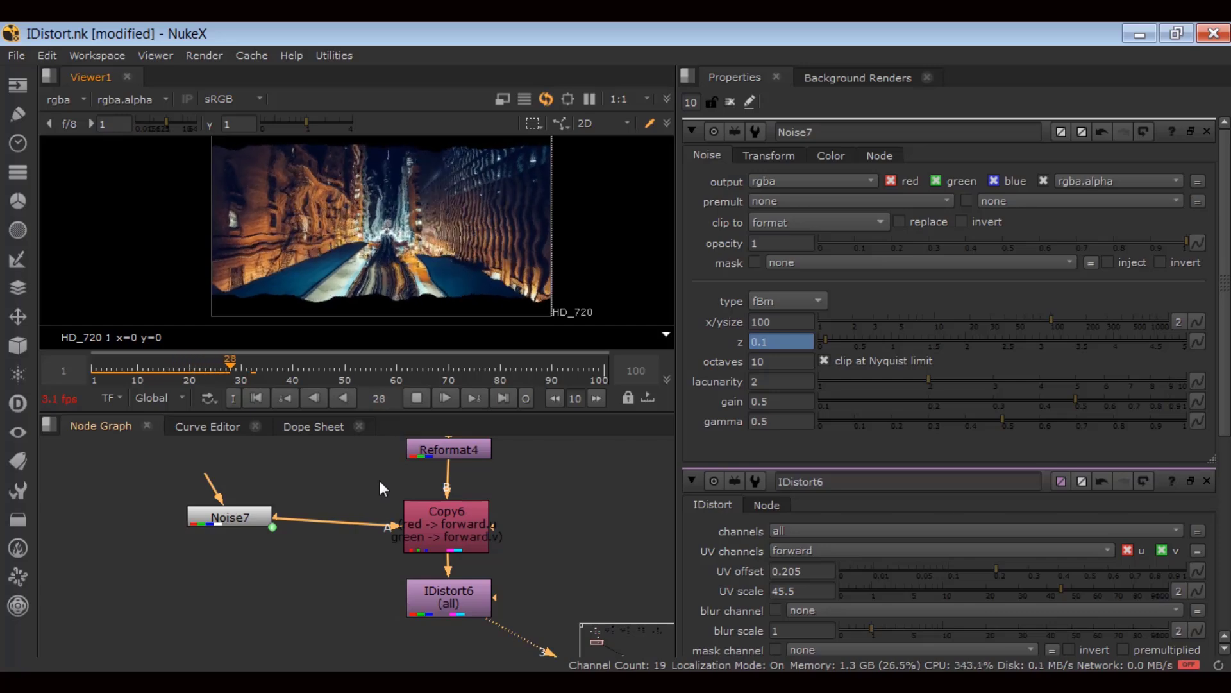
click(253, 398)
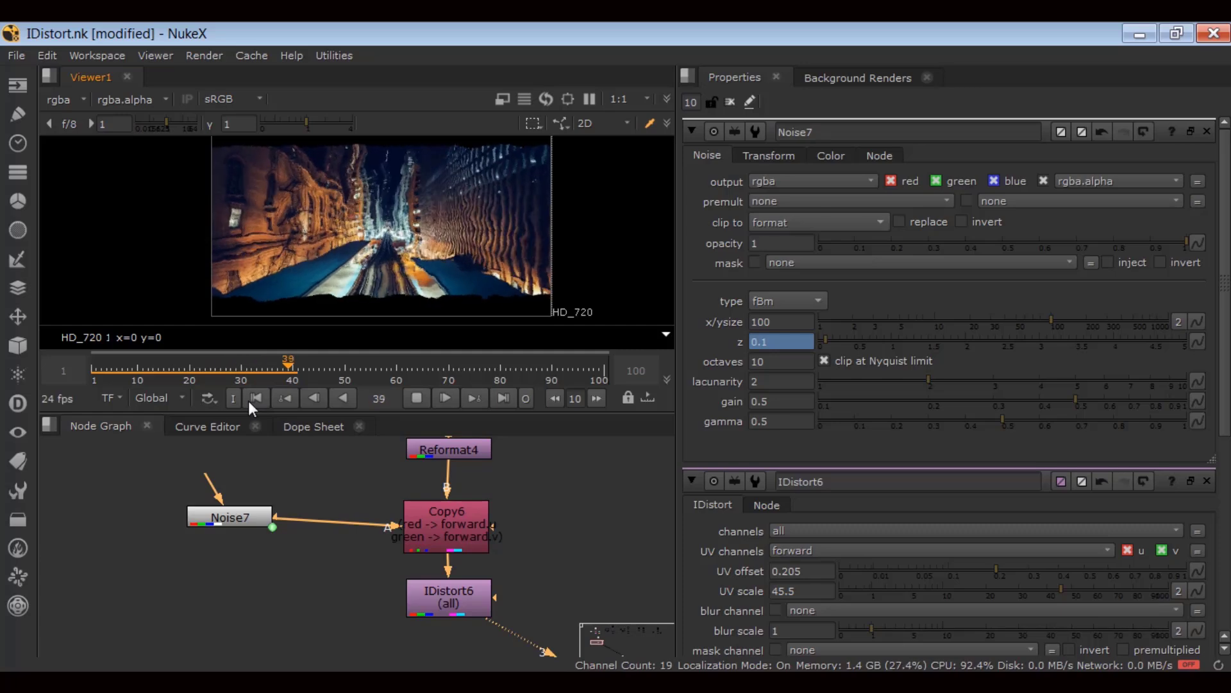
Split Noise7's size into separate values: x 50 and y 200.
click(250, 399)
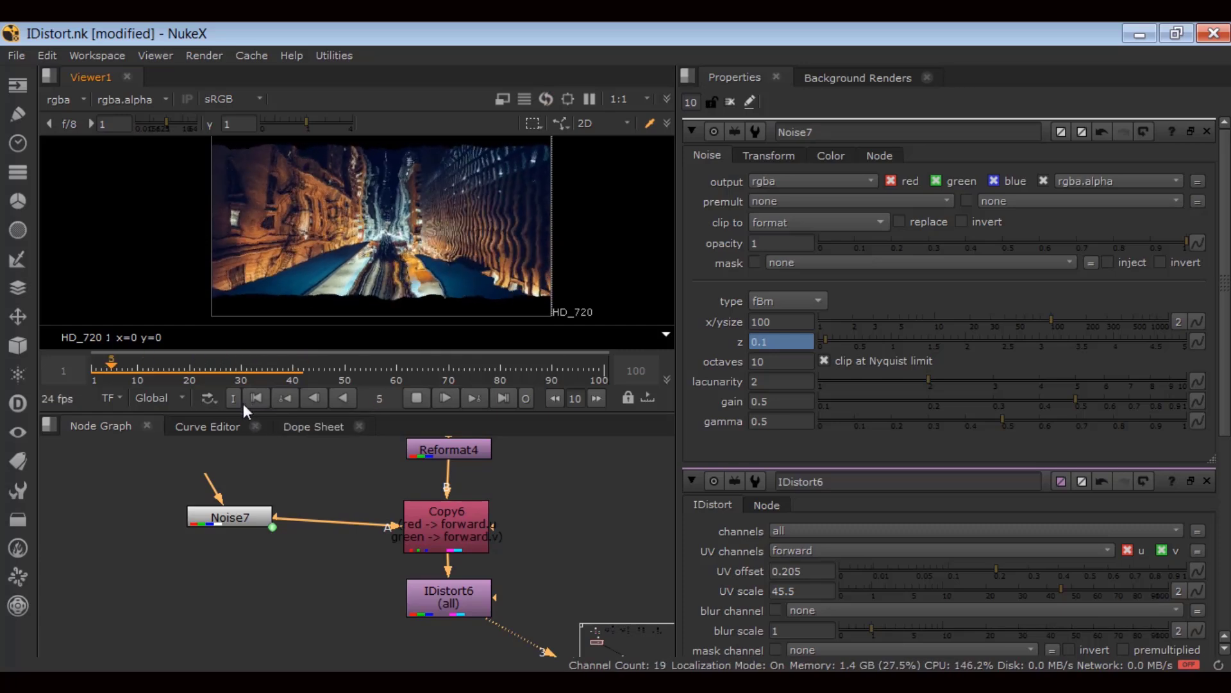
click(418, 399)
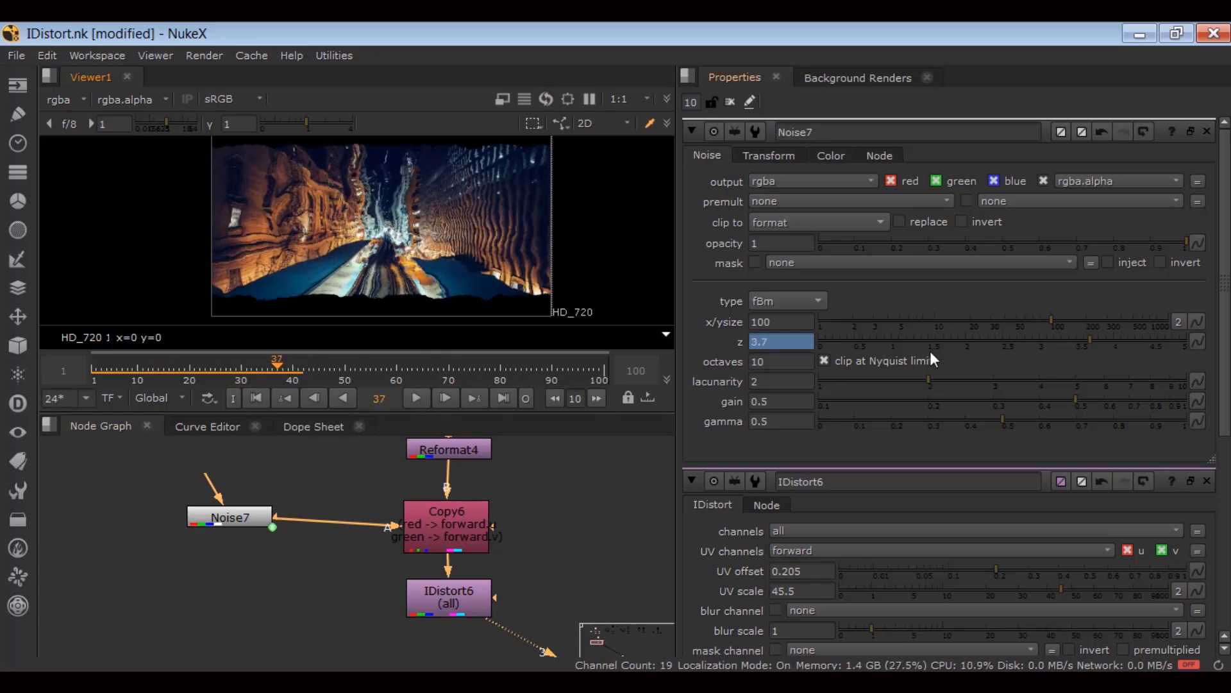
click(1178, 322)
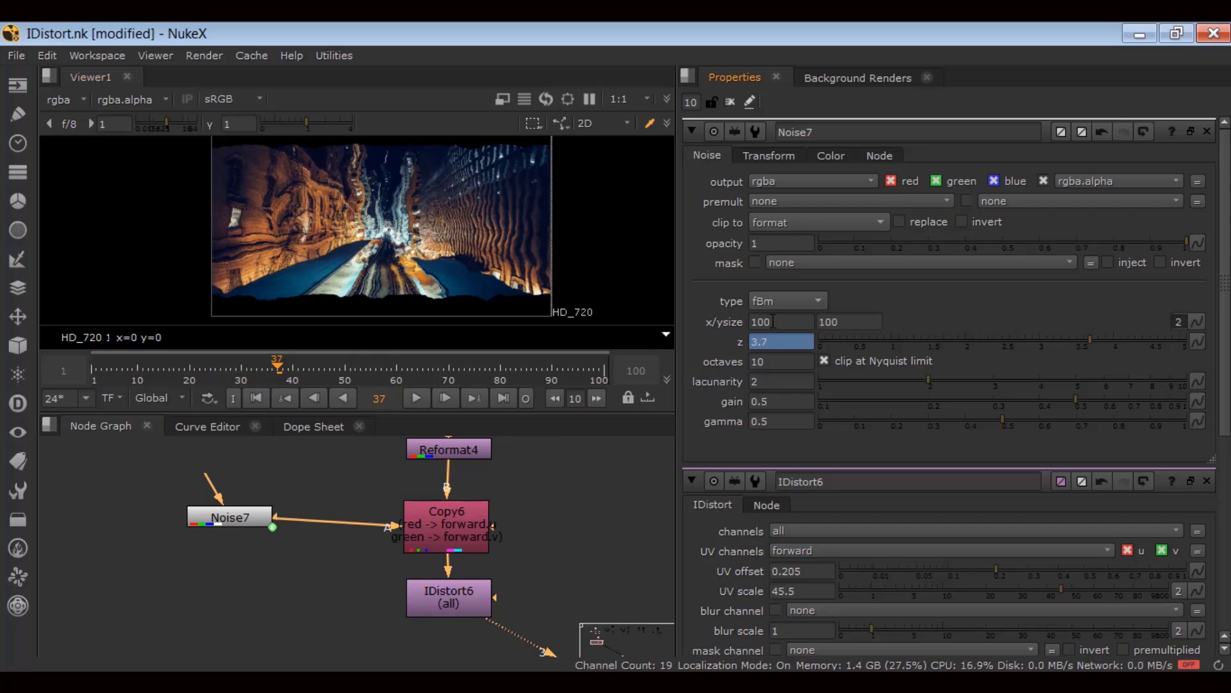
drag(775, 322, 714, 325)
text(50)
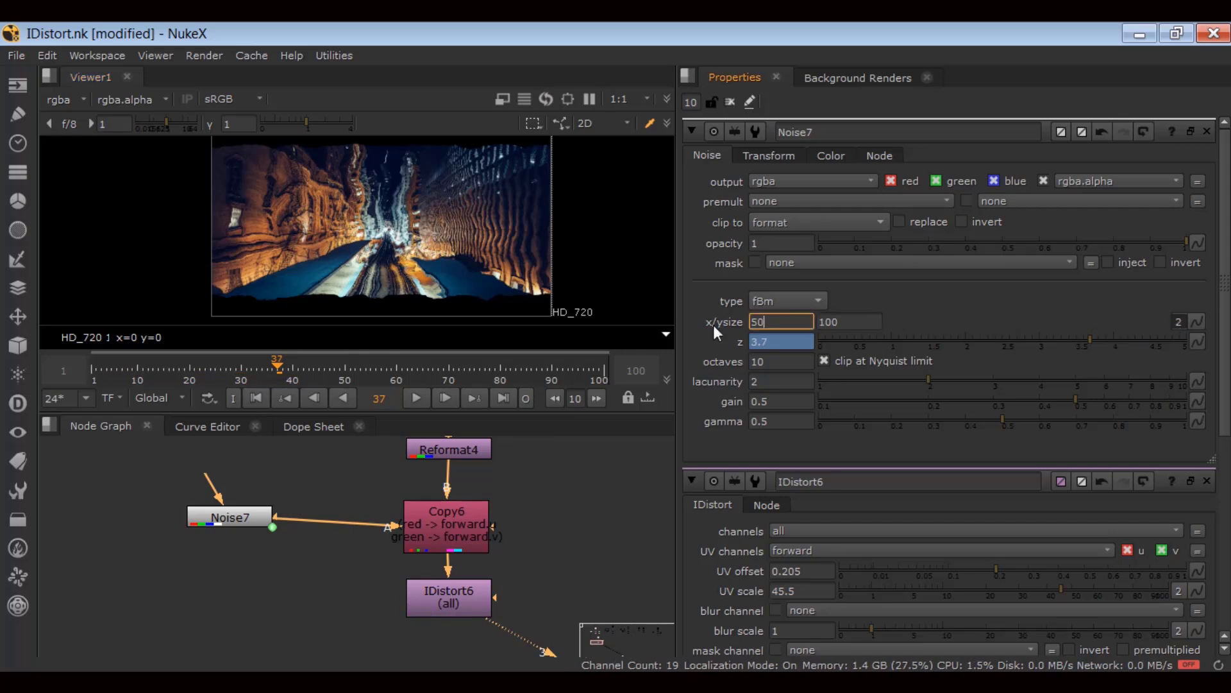
key(Tab)
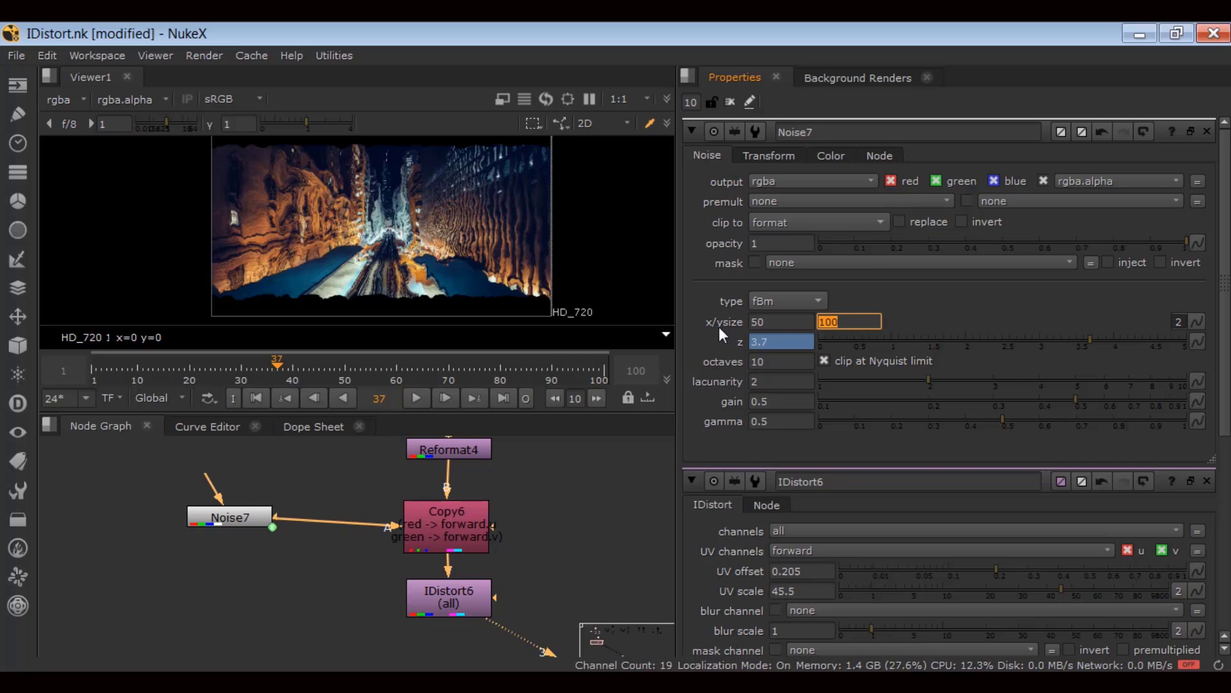
text(200)
key(Return)
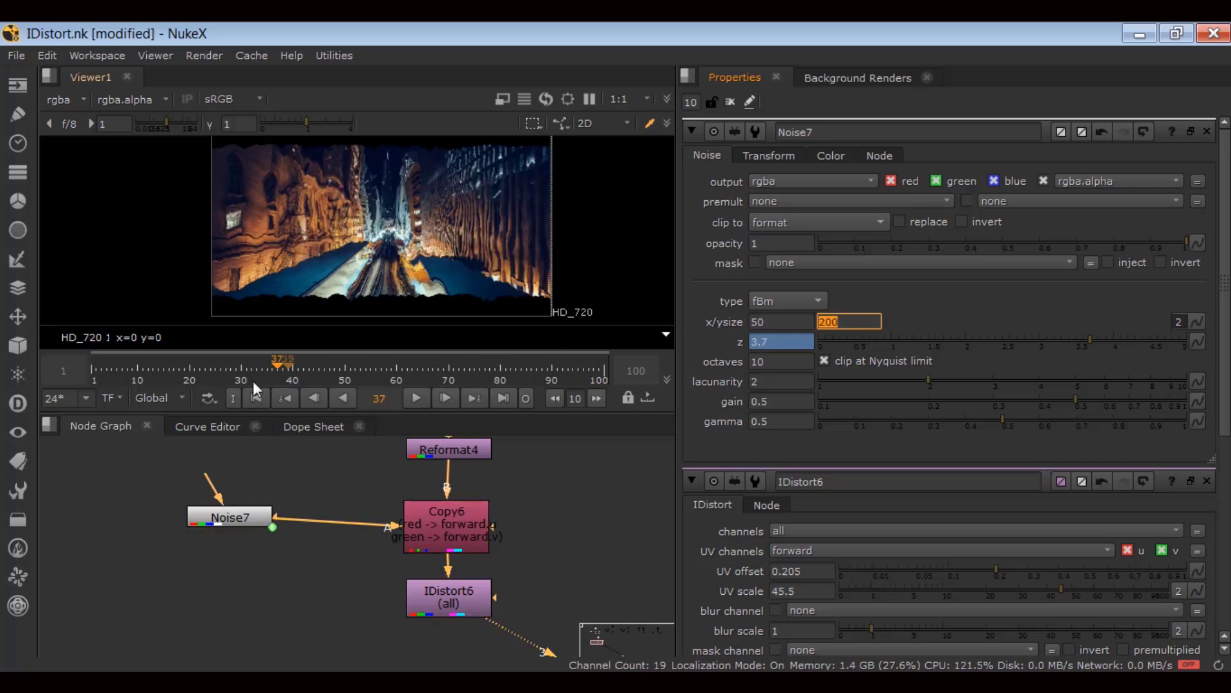
Play the stretched-noise warp, then view Noise7's stretched noise in the viewer.
click(256, 397)
click(420, 398)
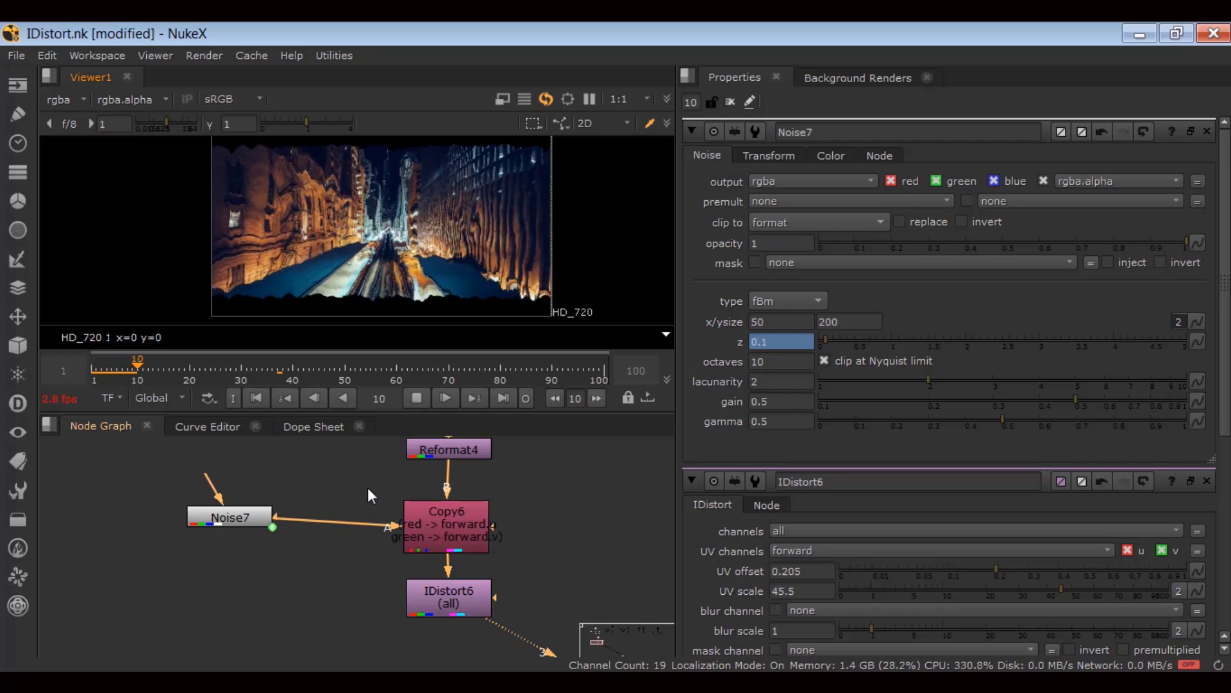
click(411, 398)
click(242, 516)
key(3)
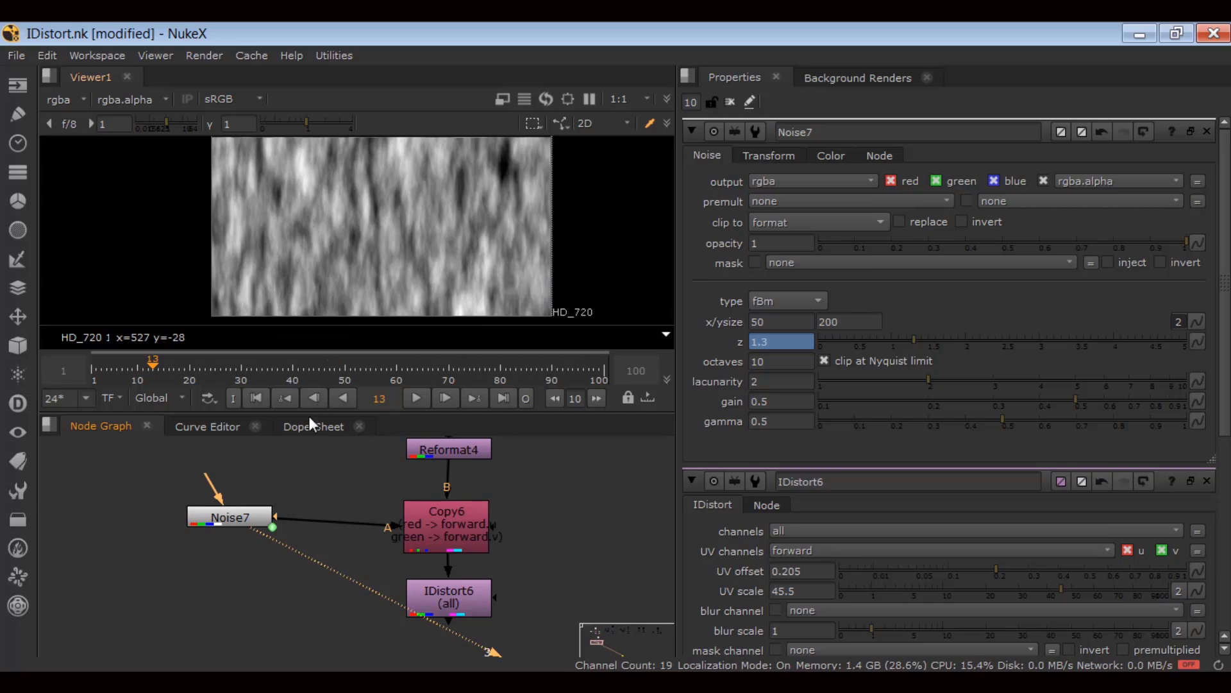
View IDistort6's distorted result and play the warp from the first frame.
click(449, 603)
key(3)
key(l)
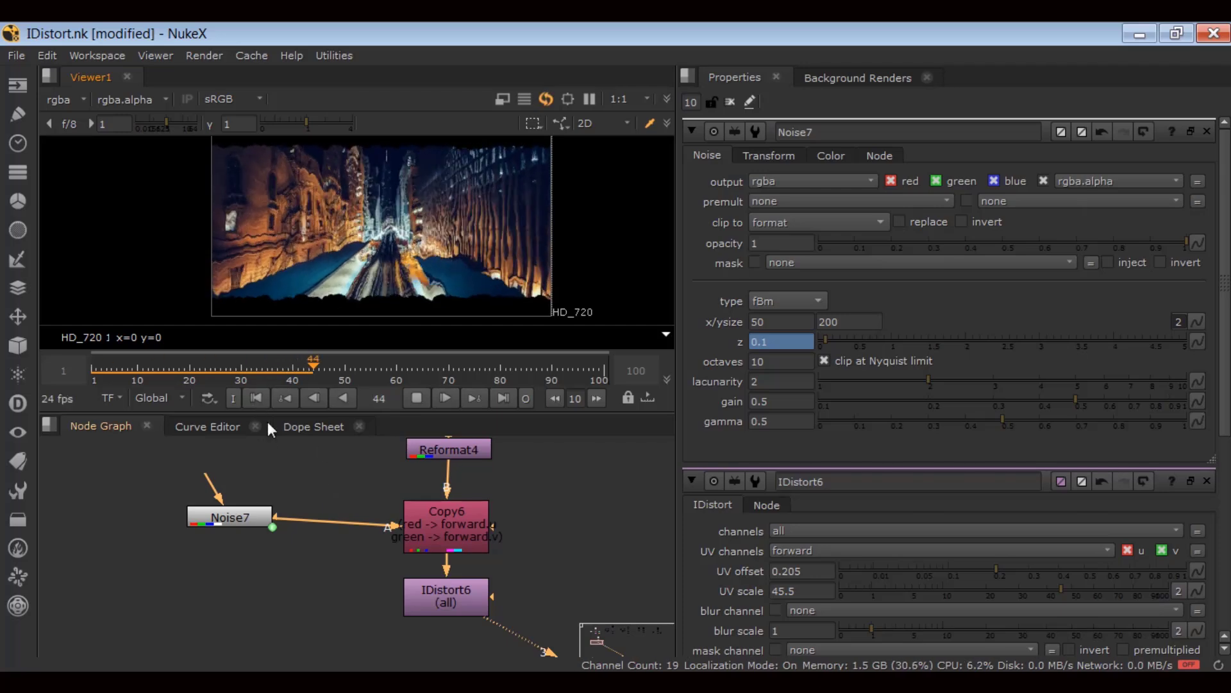
click(258, 399)
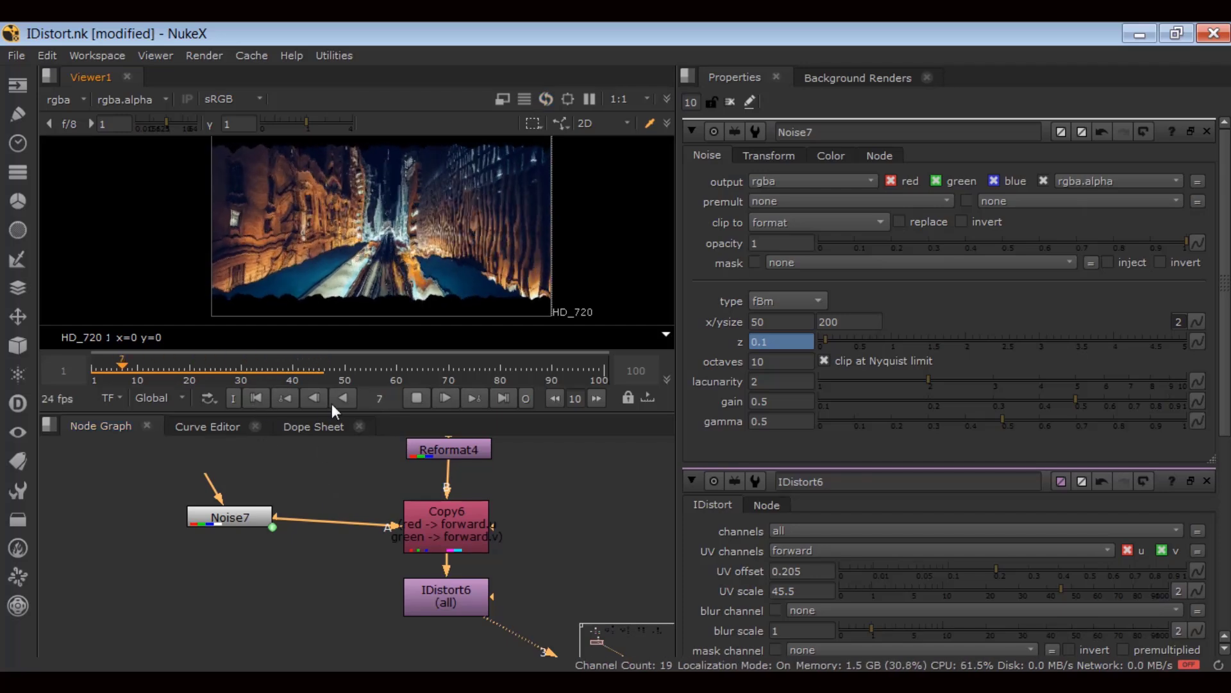
click(417, 398)
click(416, 398)
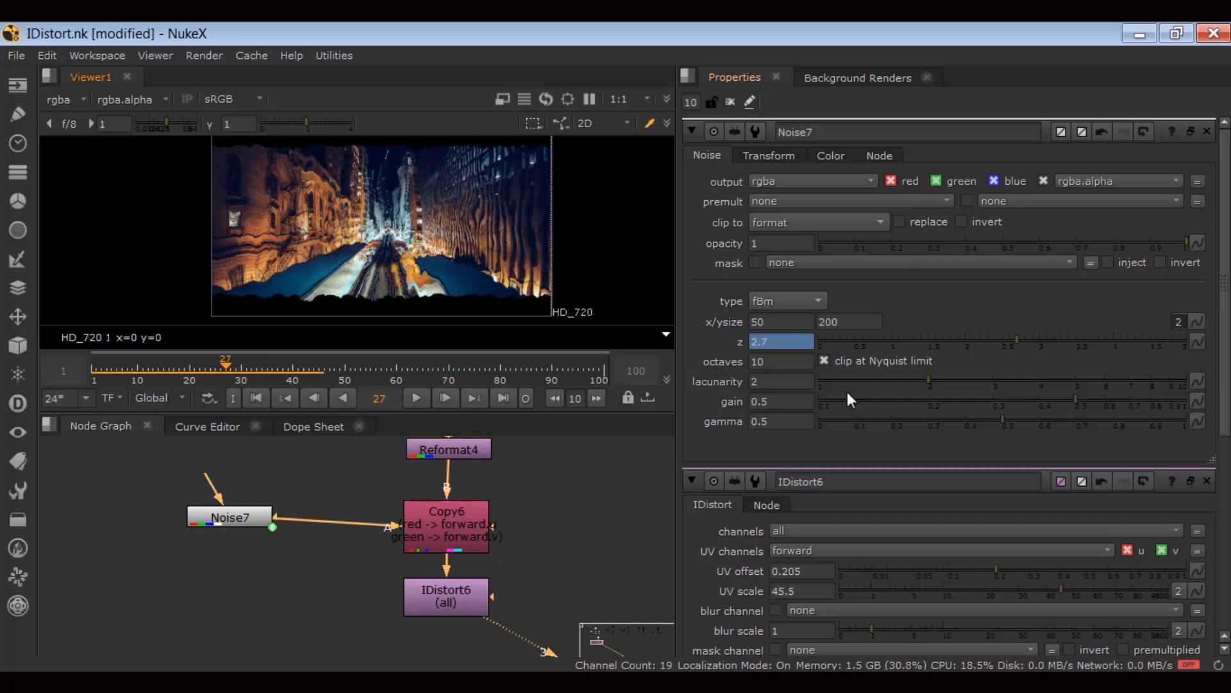
Set IDistort6's blur channel to rgba.green and its blur scale to 54.5.
double_click(452, 603)
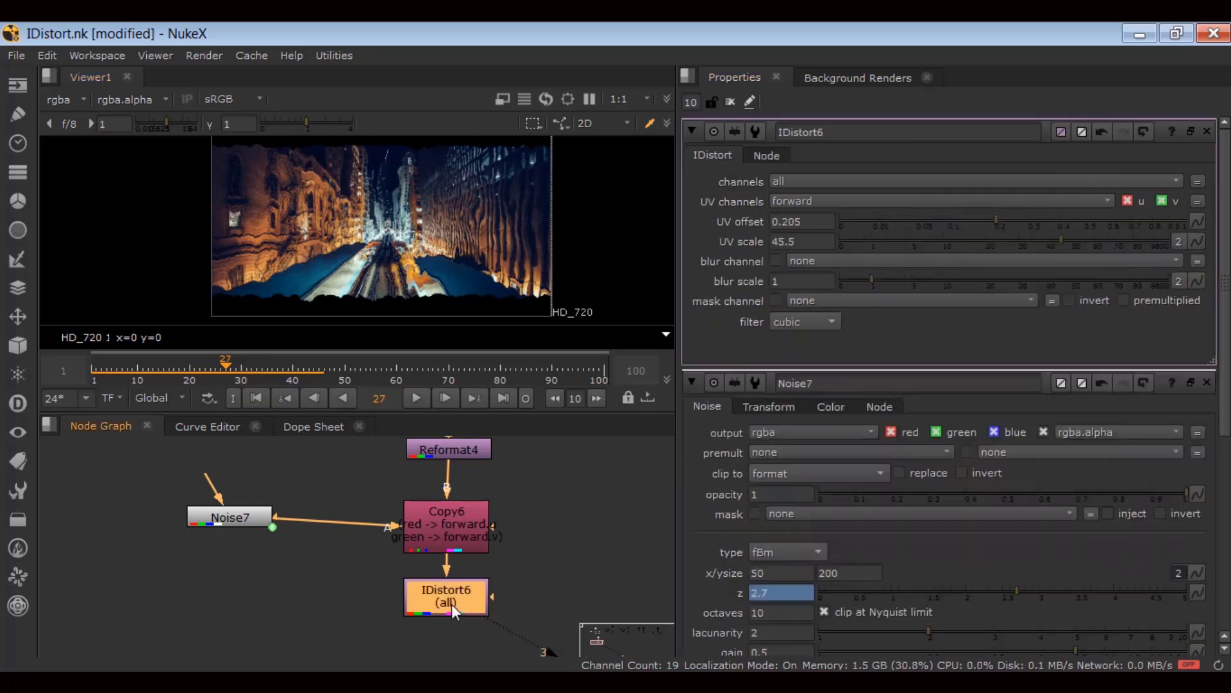
click(802, 260)
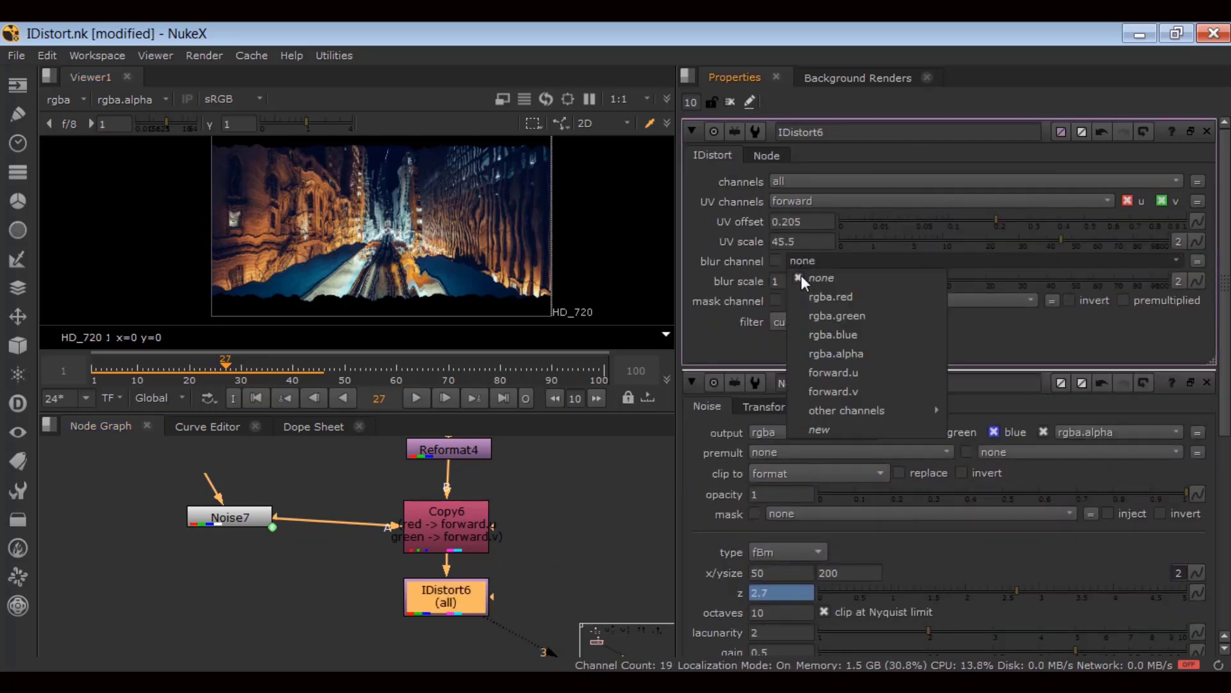
click(802, 315)
drag(872, 279, 1082, 286)
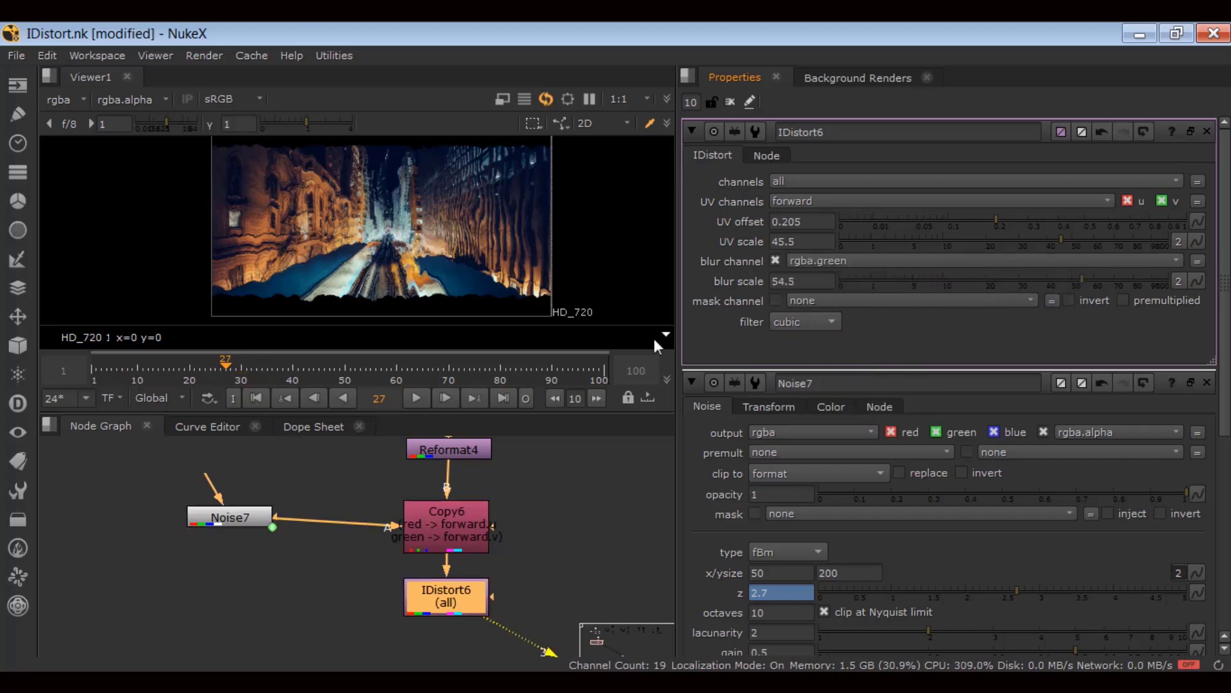
Play the blurred warp from the start and stop to inspect a frame.
click(340, 610)
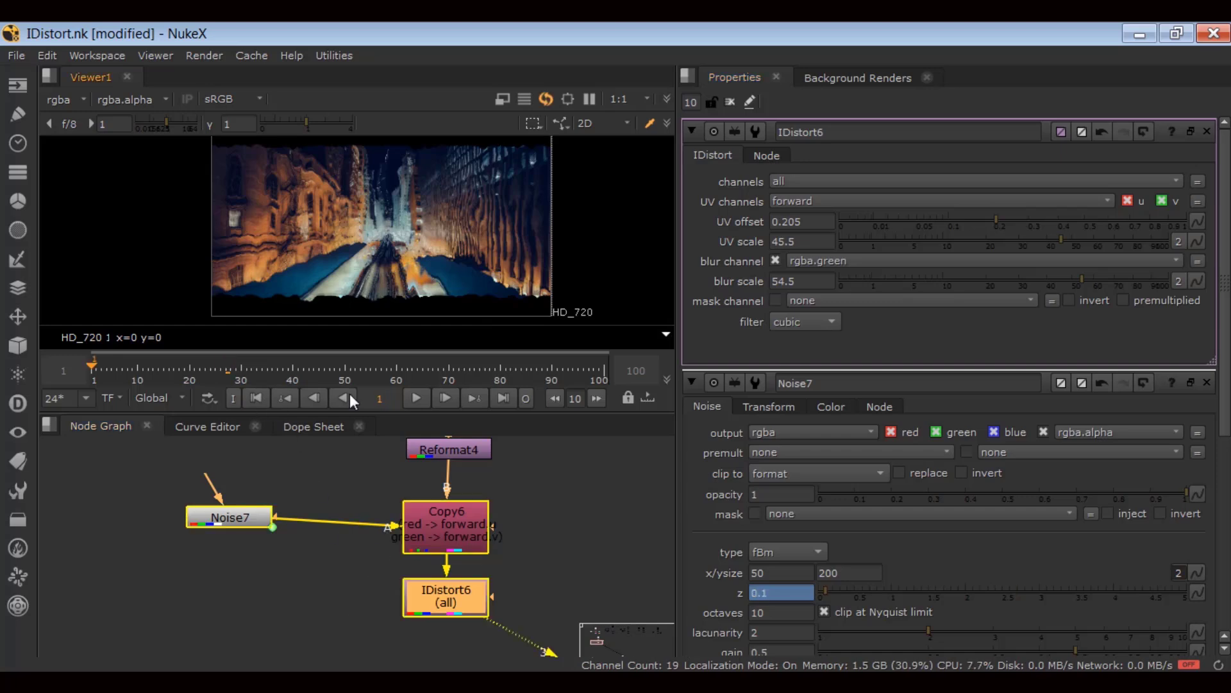
click(415, 396)
click(368, 475)
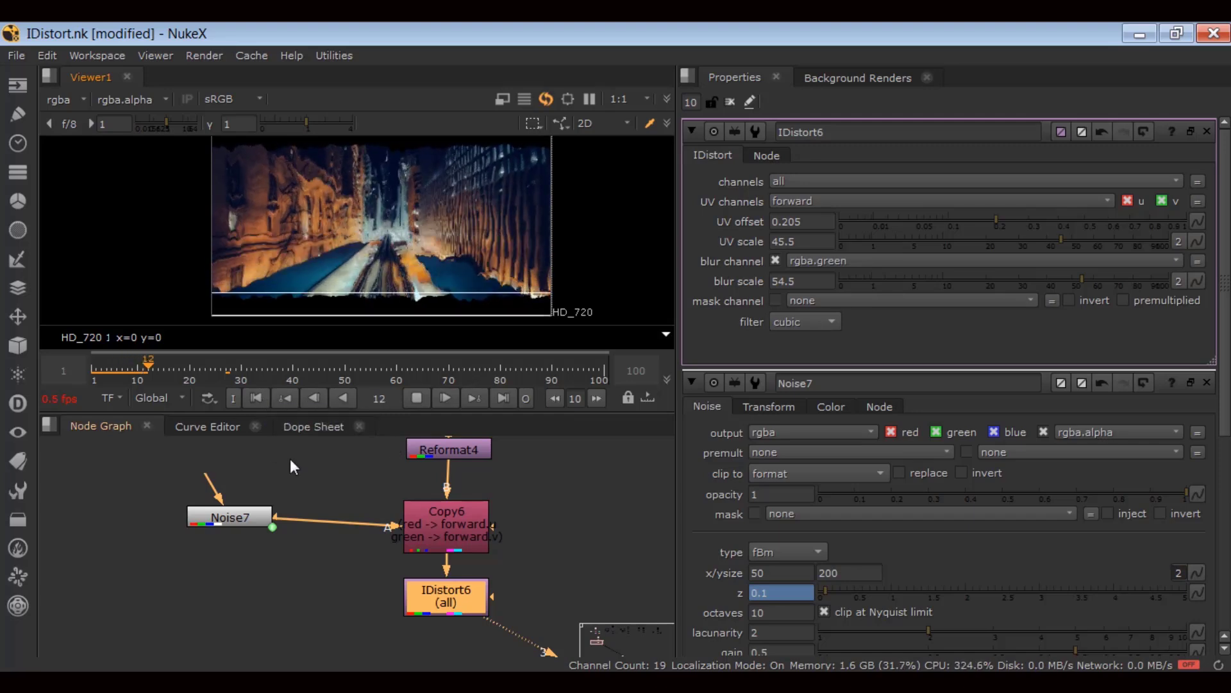
click(260, 398)
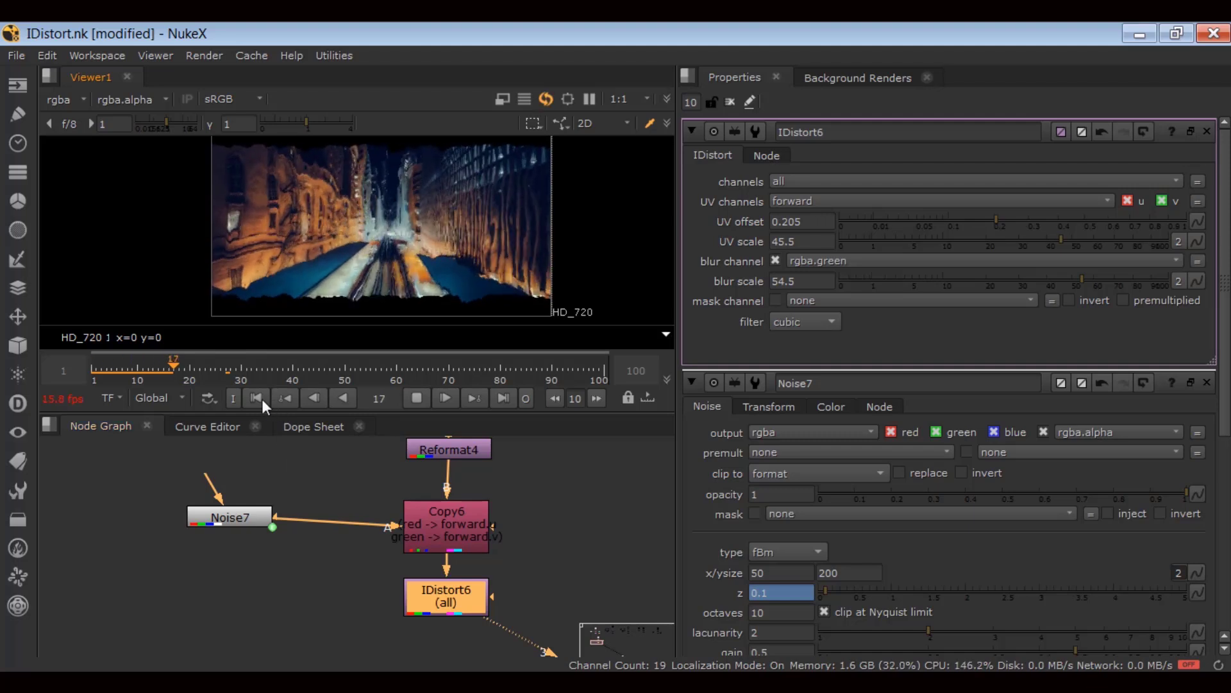
click(407, 402)
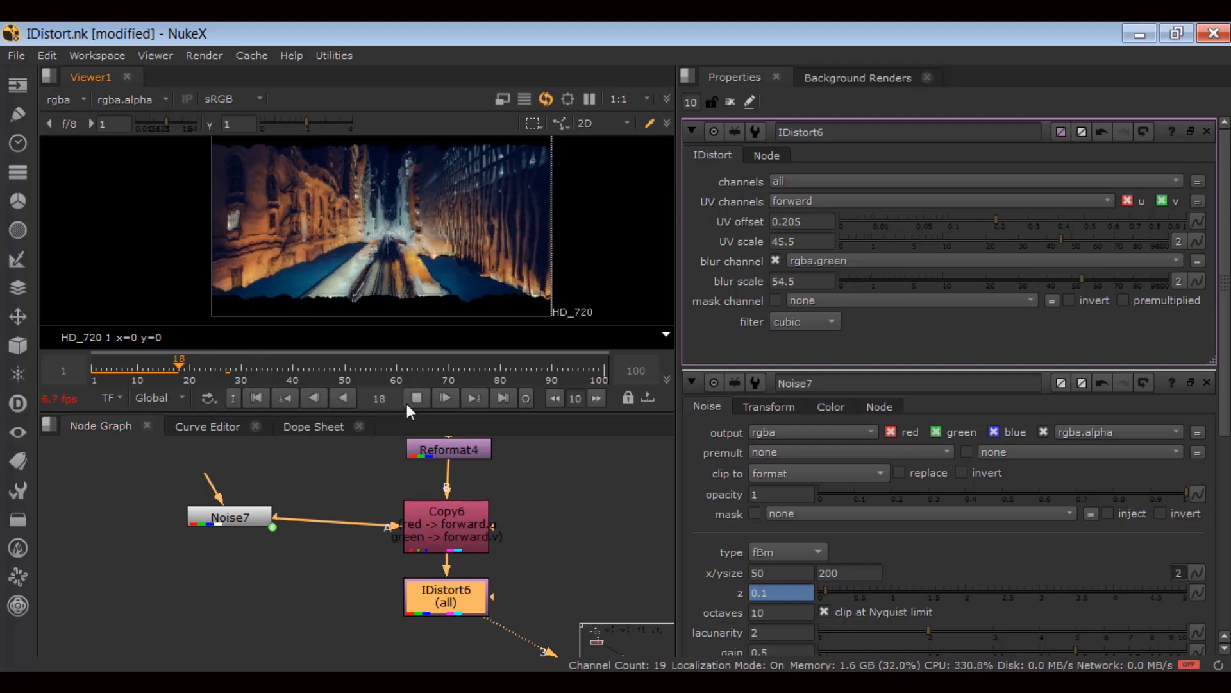
Add a new Roto node, Roto4, beside IDistort6 in the node graph.
scroll(332, 504, down, 1)
middle_drag(318, 517, 228, 484)
click(470, 523)
key(o)
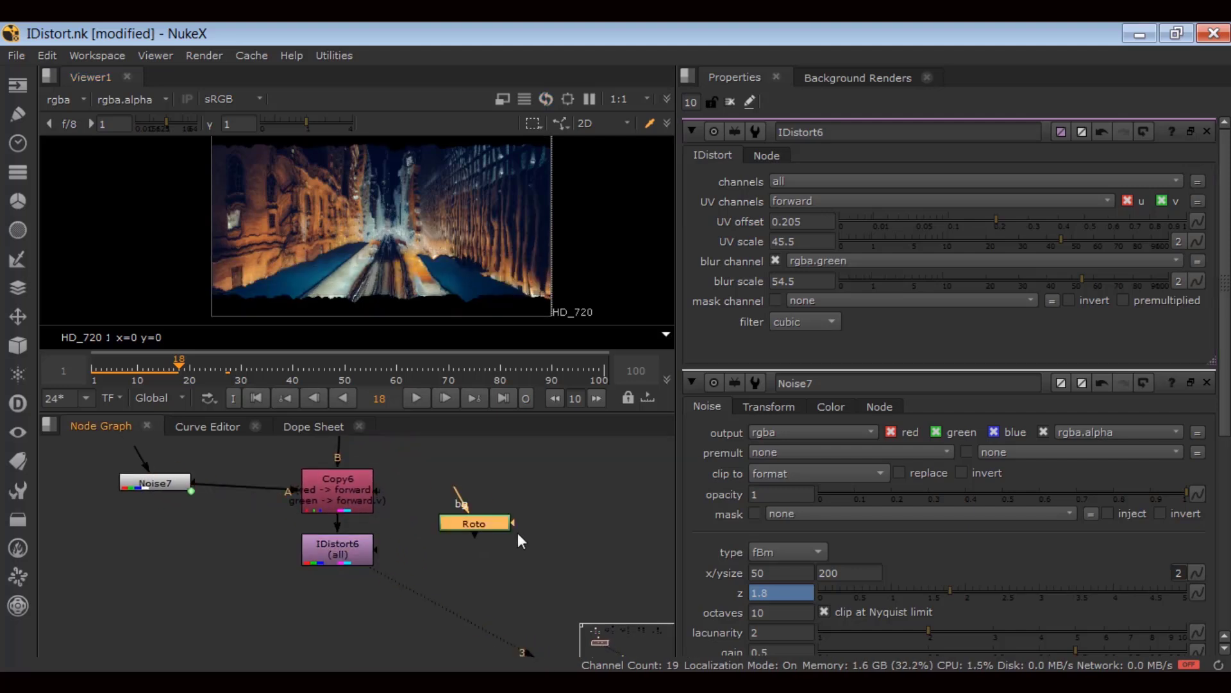
drag(489, 533, 488, 537)
scroll(360, 314, down, 1)
Draw a Roto4 rectangle covering the left part of the image.
click(64, 234)
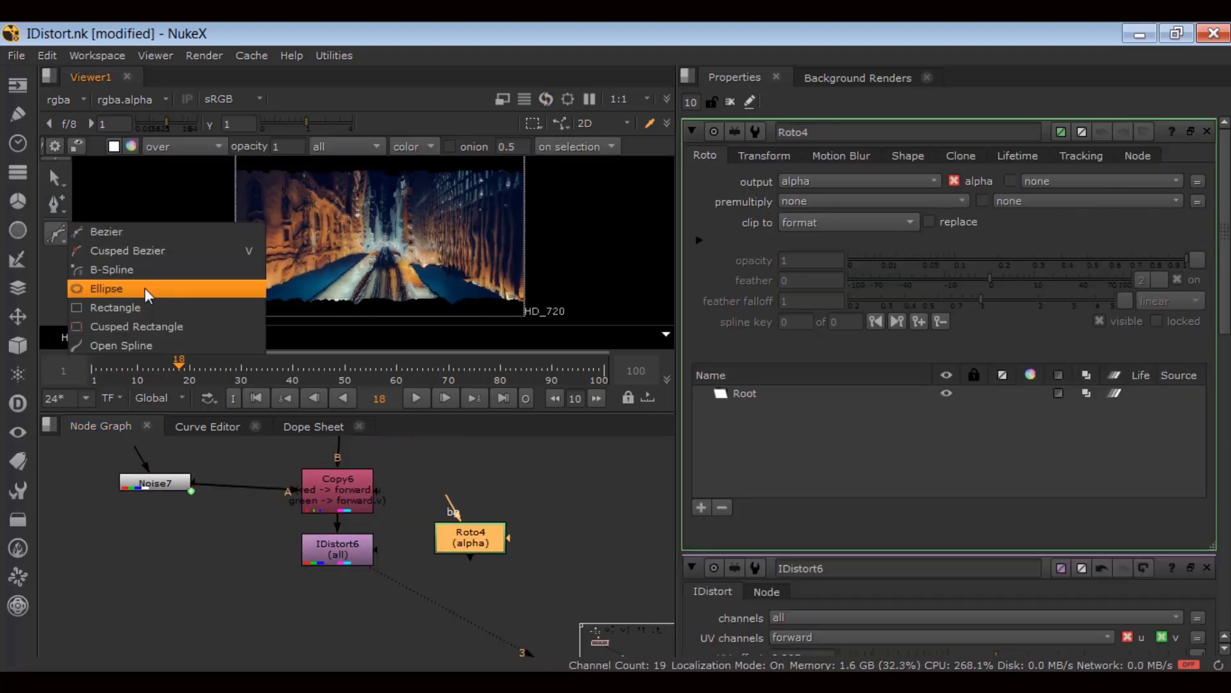
click(147, 307)
scroll(183, 268, down, 1)
drag(201, 165, 362, 312)
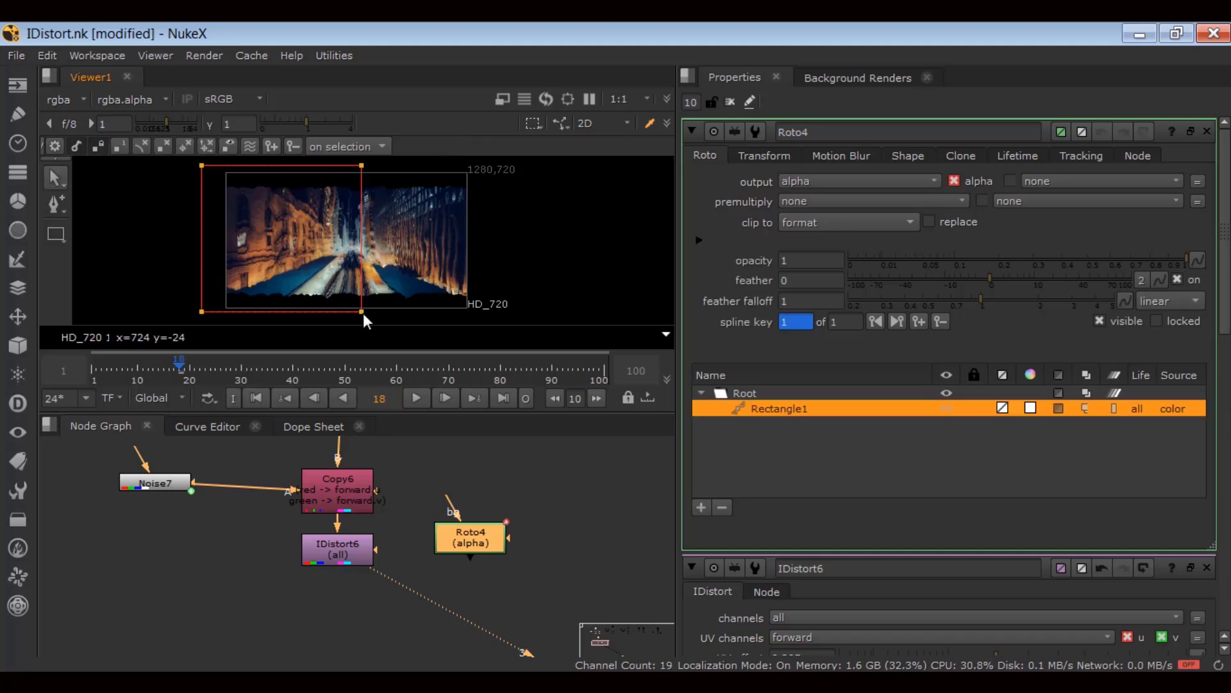
Connect IDistort6's mask input to Roto4 and return to the first frame.
scroll(376, 551, up, 1)
drag(376, 552, 476, 549)
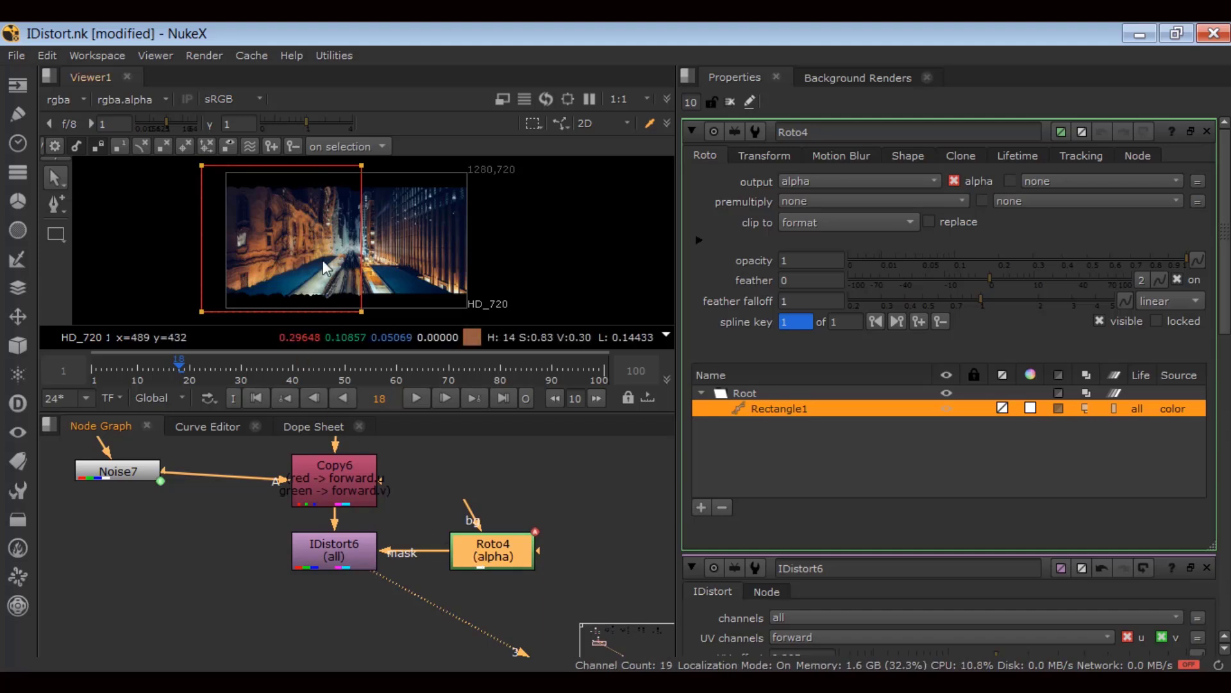
click(254, 397)
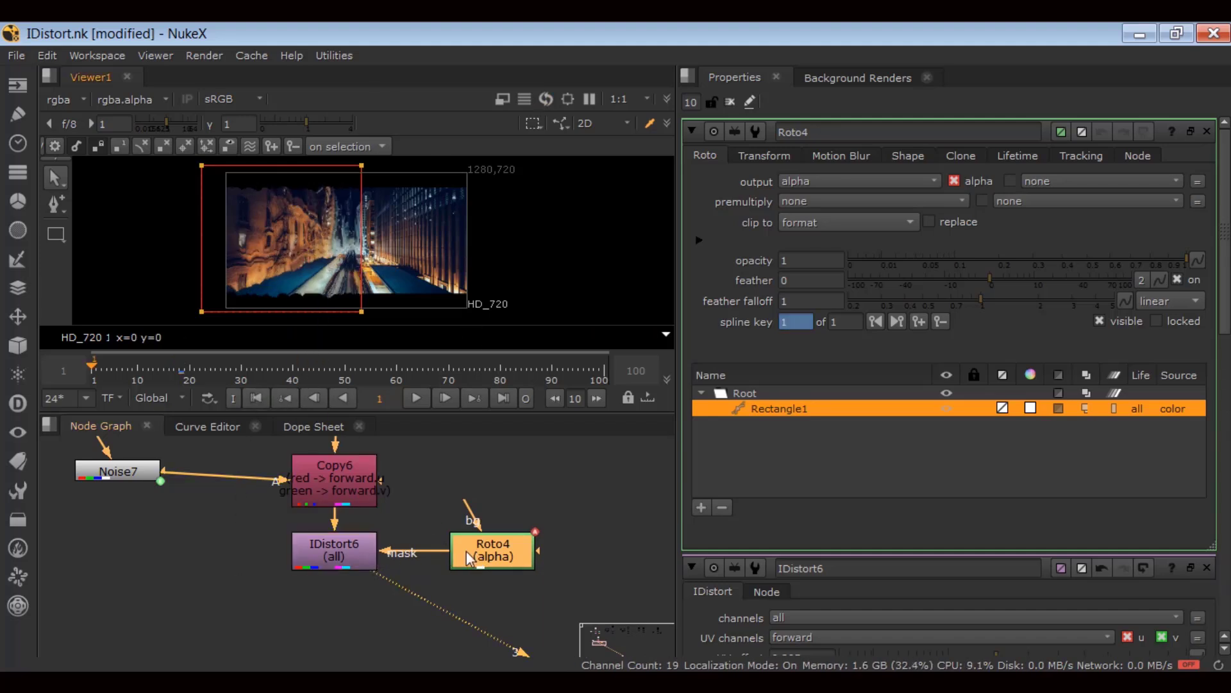
Insert Blur8 after Roto4 and raise its size to 10.8 to soften the mask.
drag(467, 550, 478, 520)
key(b)
drag(840, 199, 978, 203)
Maximize and fit the viewer, hide overlays, and play the masked warp, stopping at frame 10.
key(space)
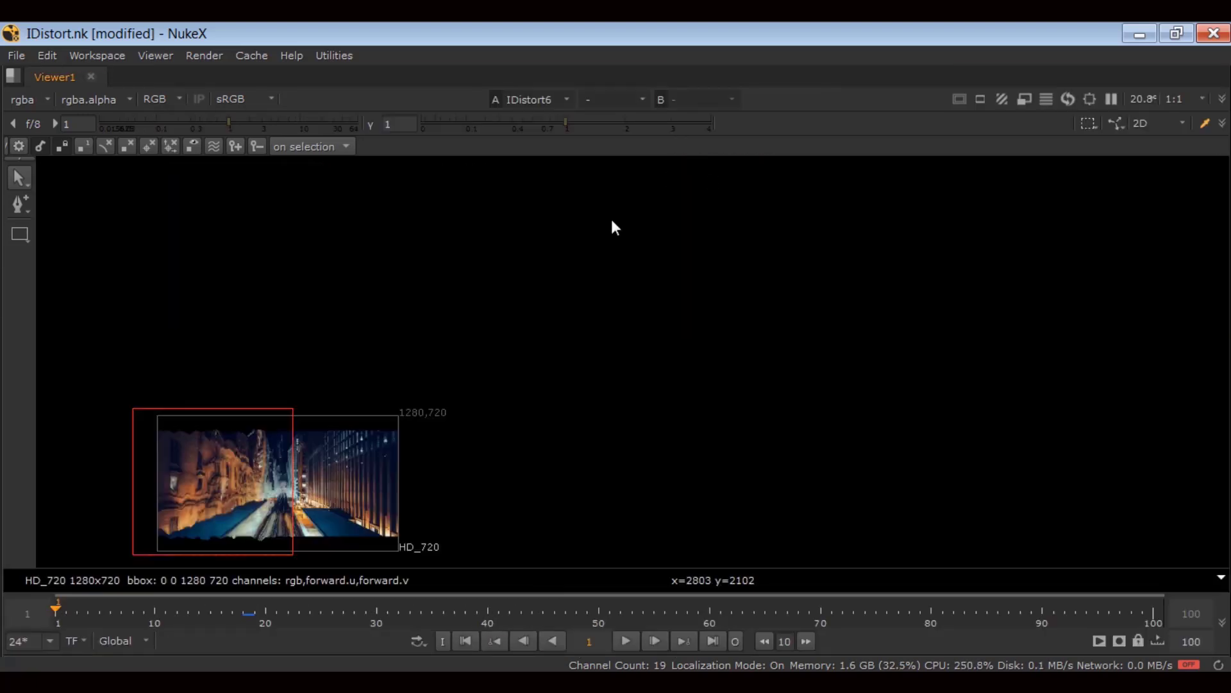
middle_drag(435, 410, 564, 328)
scroll(541, 350, up, 4)
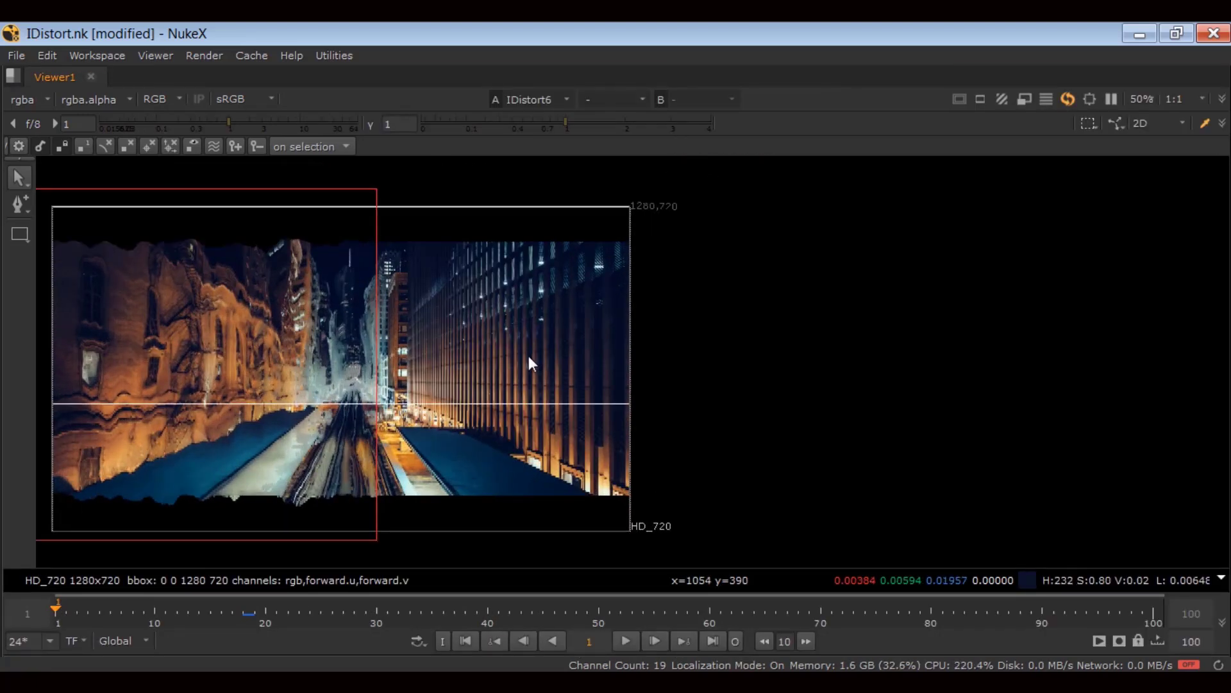
key(f)
key(q)
click(637, 638)
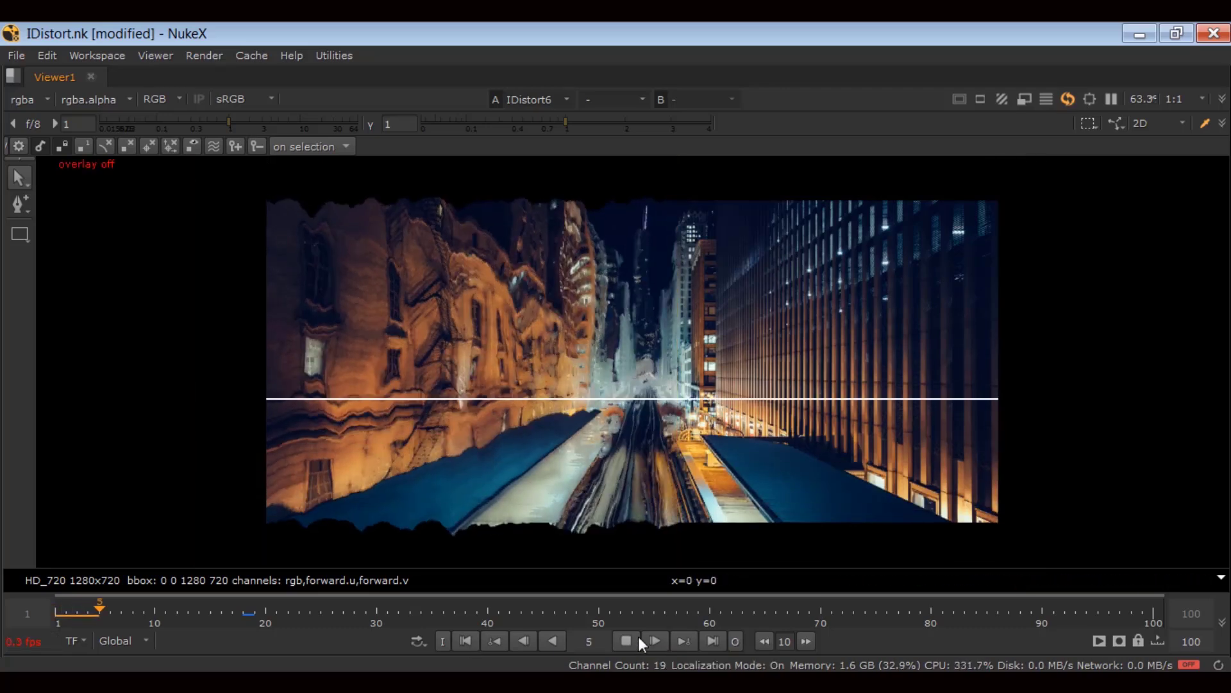
click(462, 636)
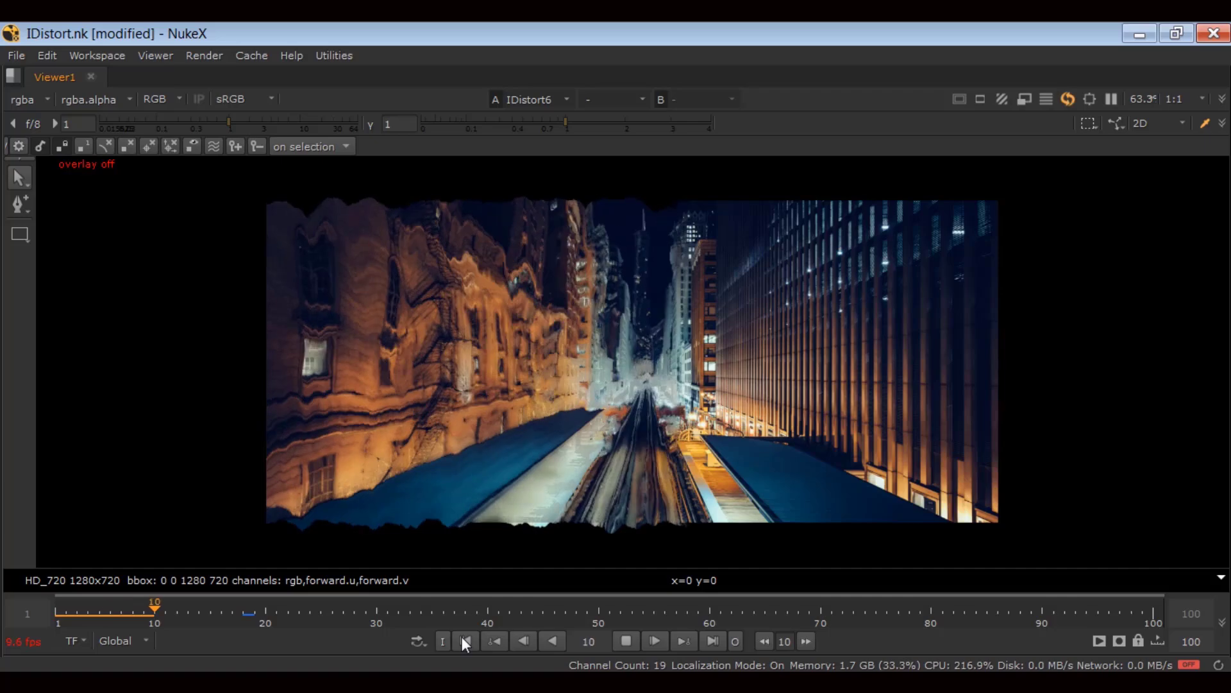
click(628, 636)
Straighten Roto4 and Blur8 in line with IDistort6, nudge Noise7, and reopen IDistort6's settings.
key(space)
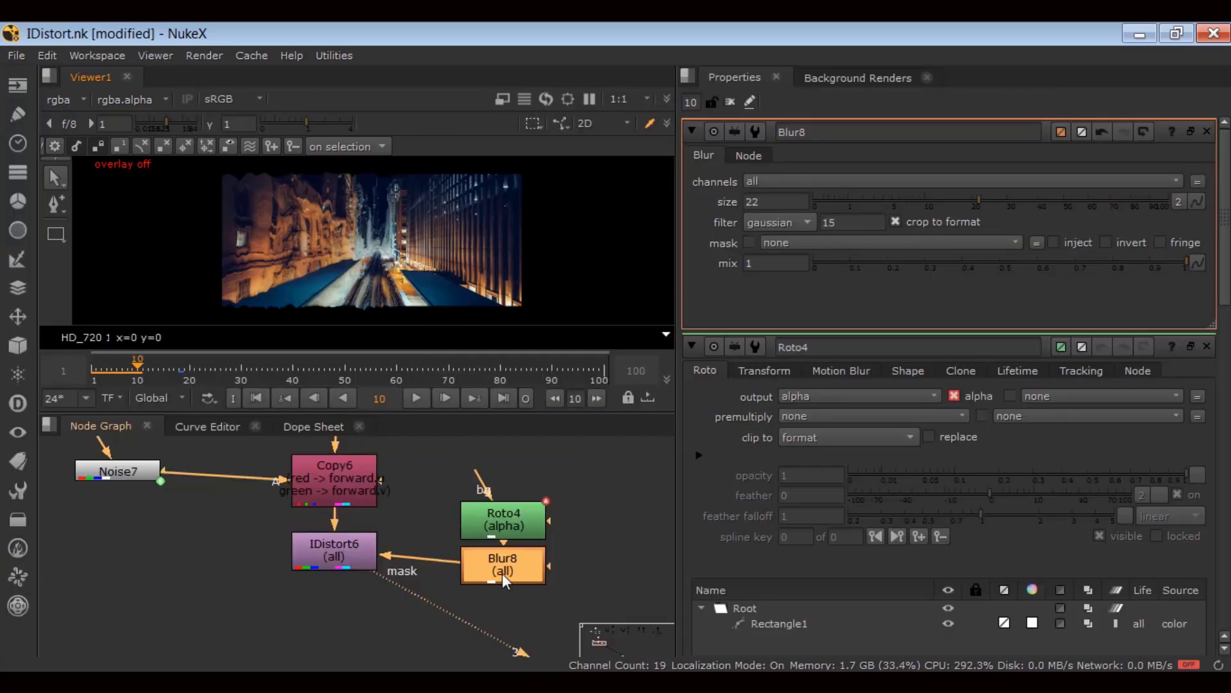
drag(606, 441, 428, 615)
drag(488, 574, 493, 559)
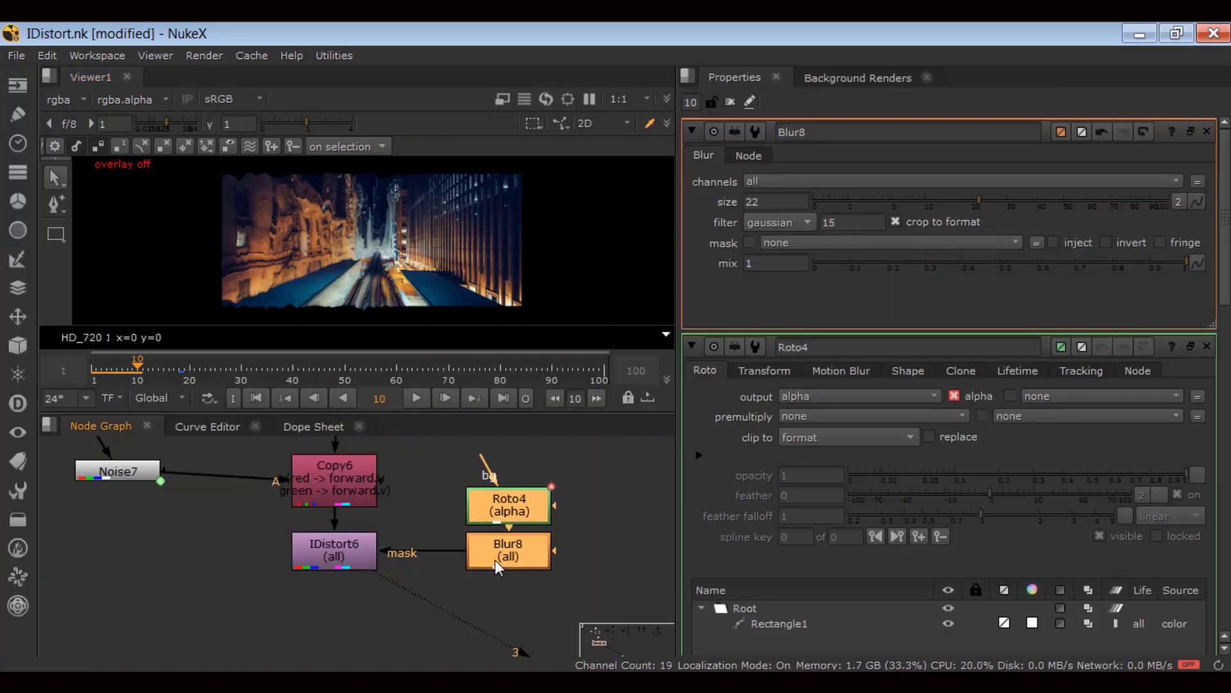
drag(89, 470, 97, 488)
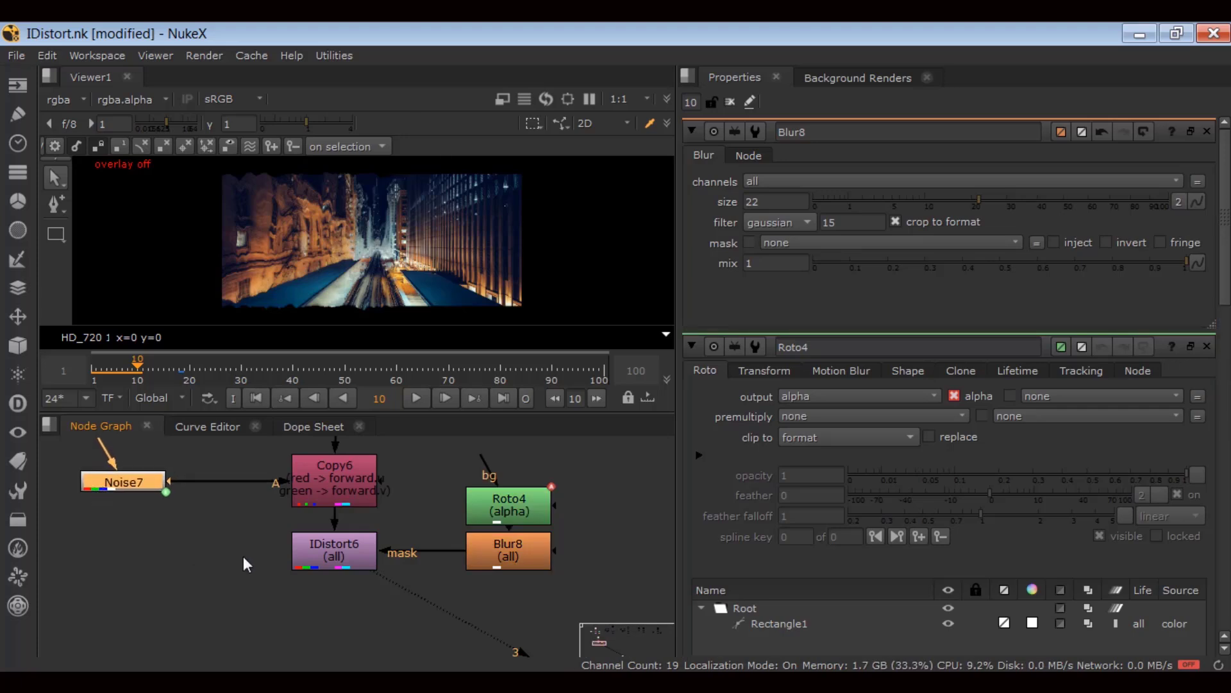
double_click(315, 554)
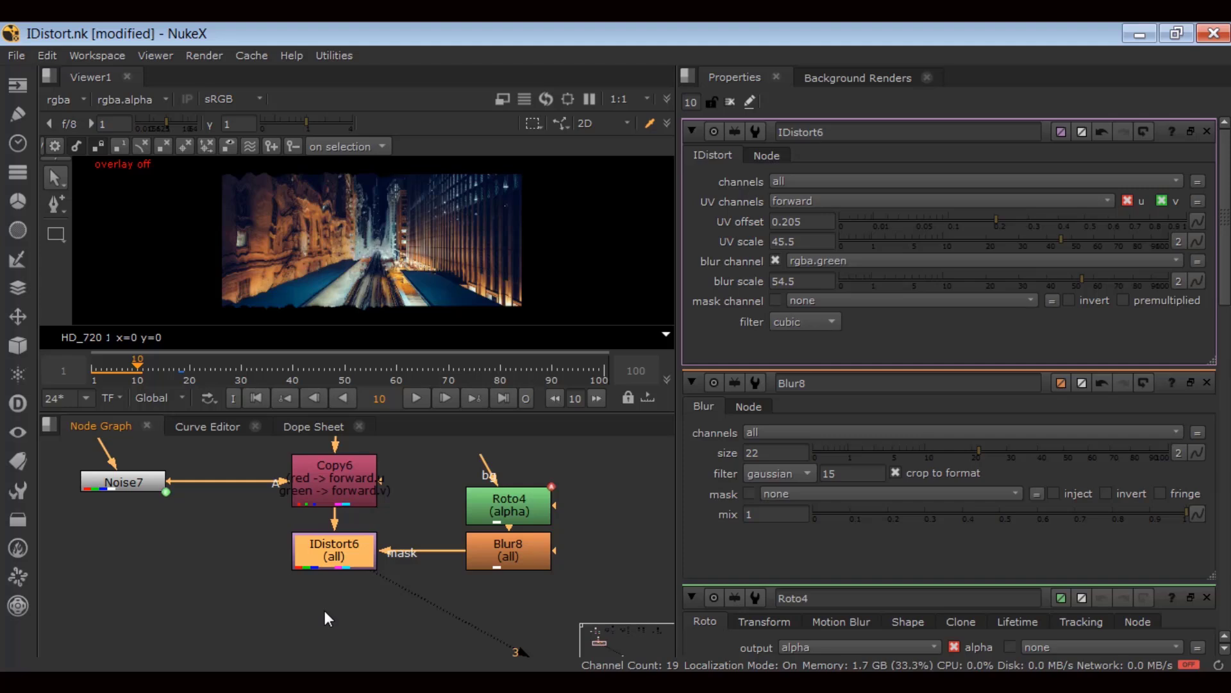
Switch IDistort6's filter from cubic to impulse, then reopen the filter list.
click(781, 321)
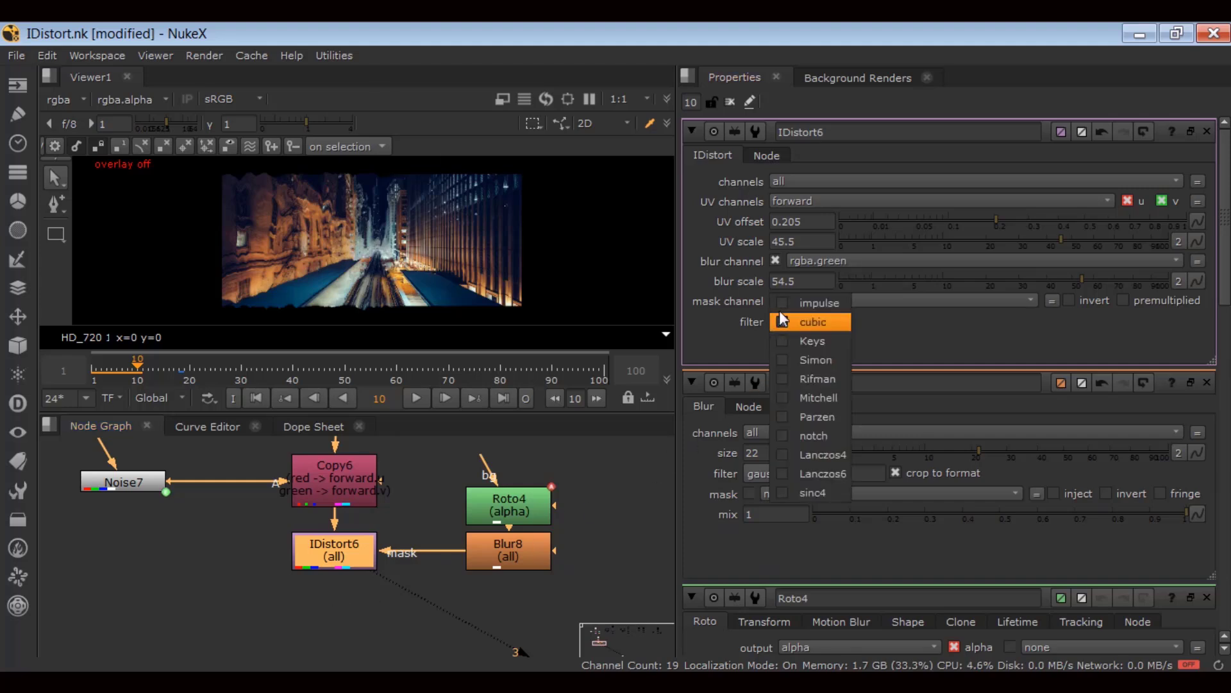
click(789, 303)
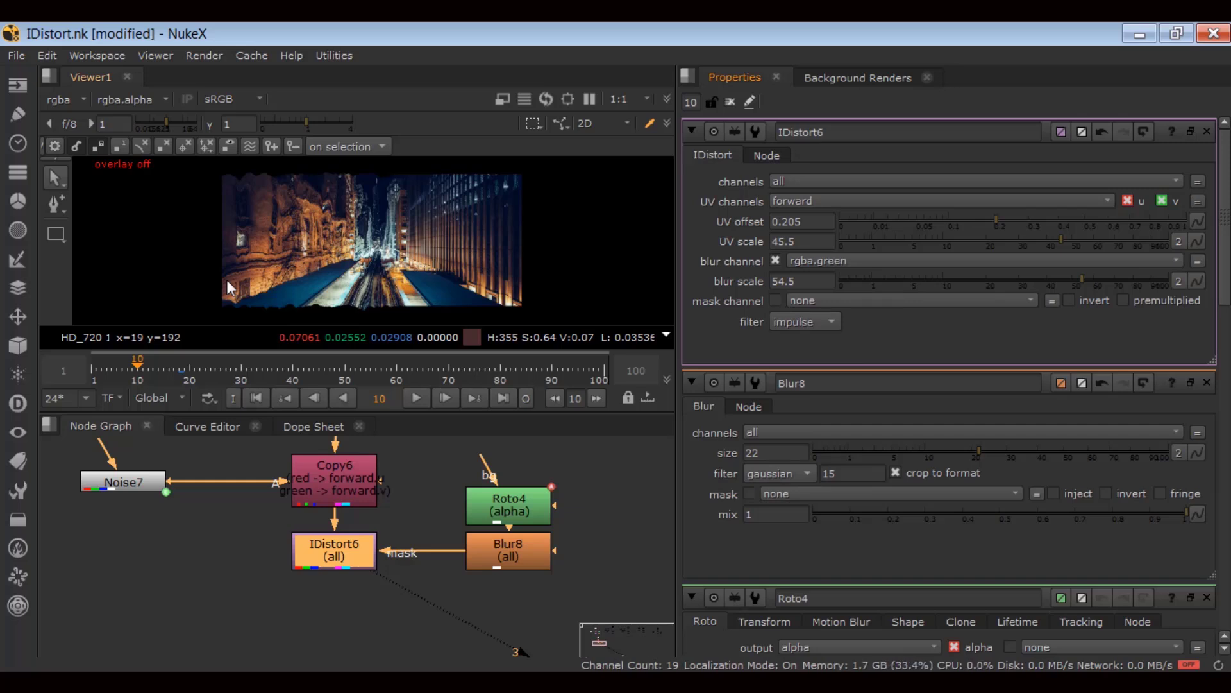
click(804, 321)
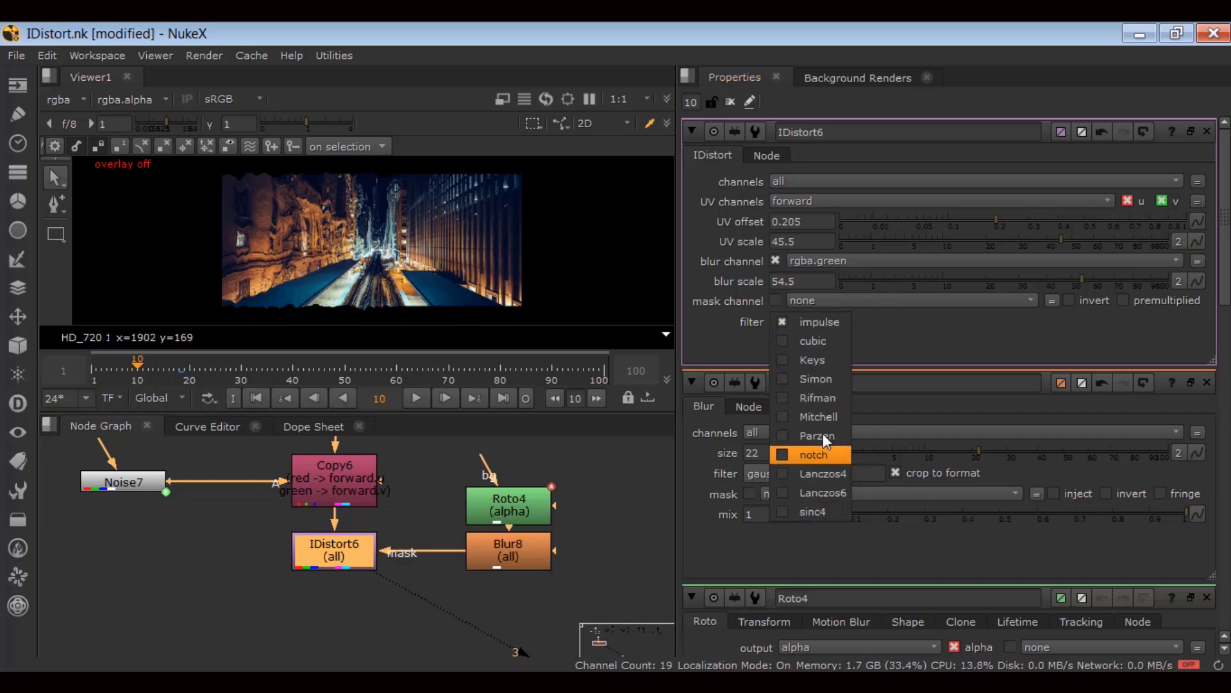